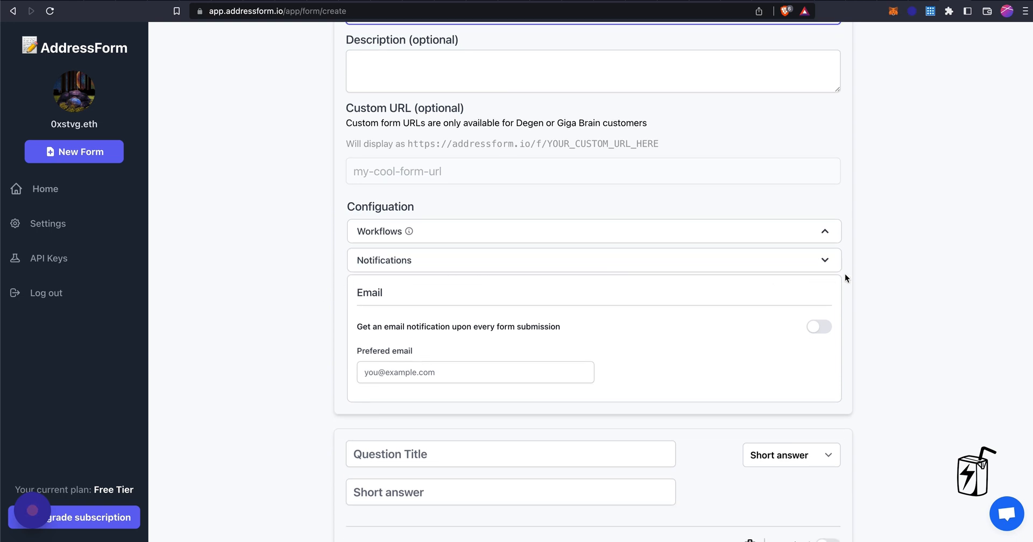
# Enter the account's e-mail address as the form's preferred notification e-mail
pyautogui.click(823, 260)
pyautogui.click(814, 270)
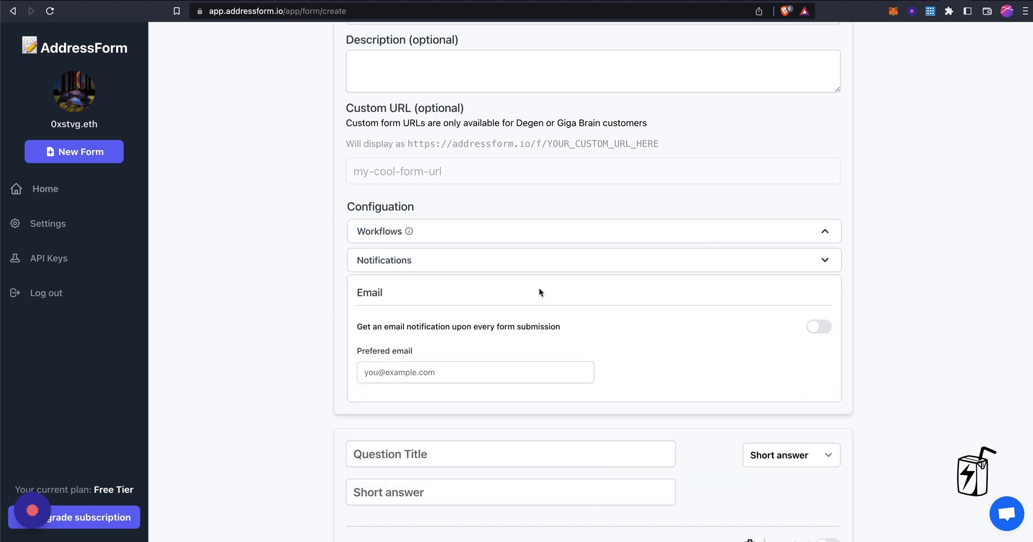
pyautogui.click(428, 371)
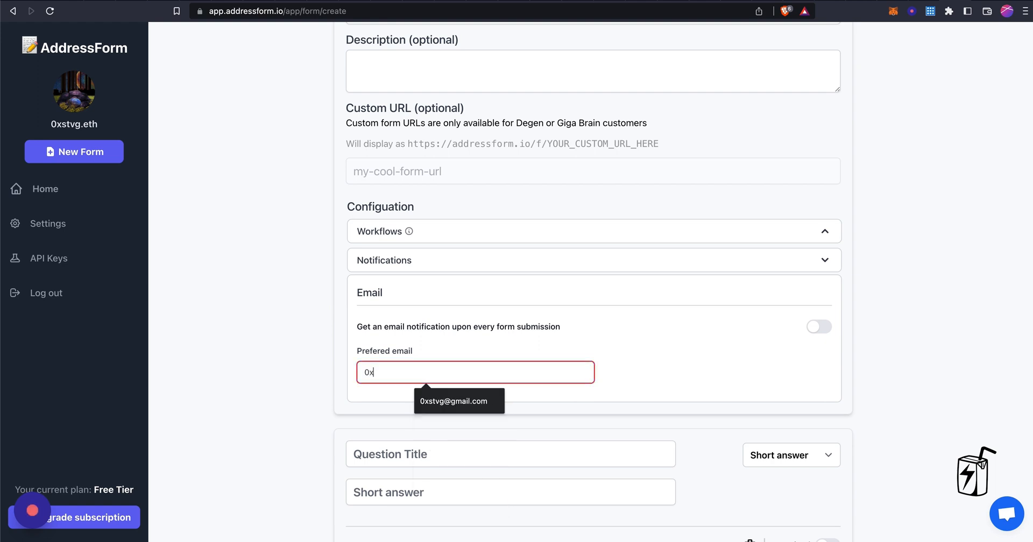
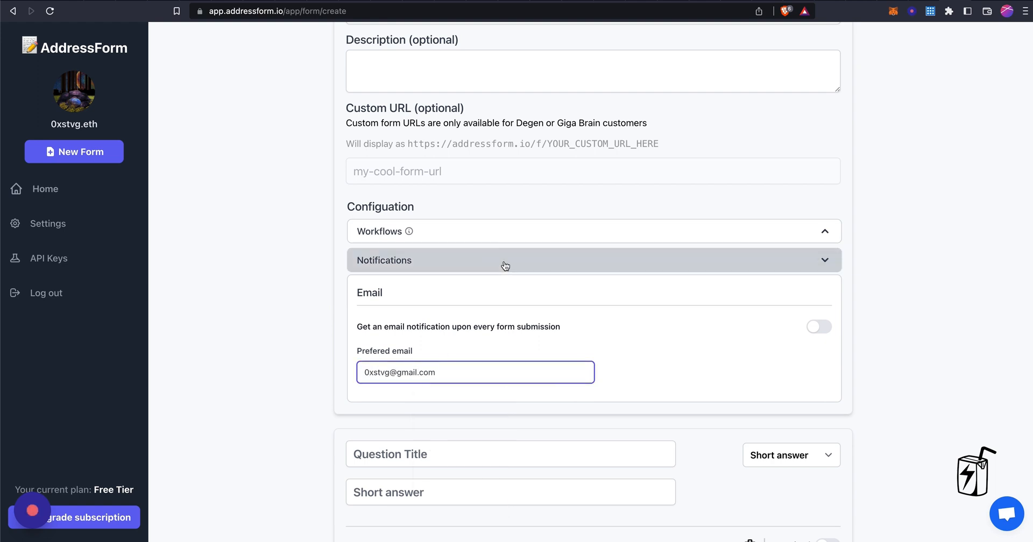
# Expand Workflows and review the available form gating options
pyautogui.click(509, 240)
pyautogui.scroll(-5, 513, 329)
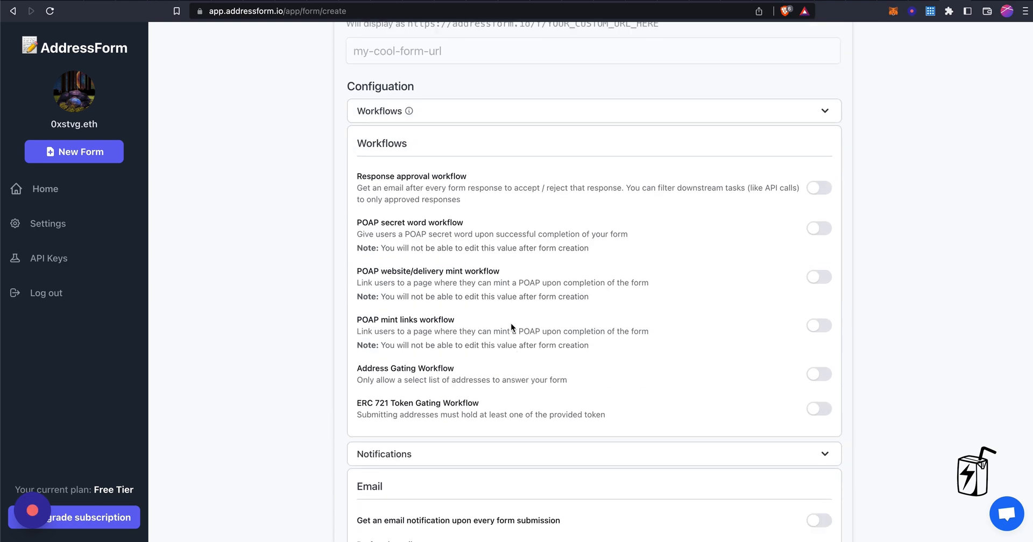
pyautogui.moveTo(357, 370); pyautogui.dragTo(486, 366)
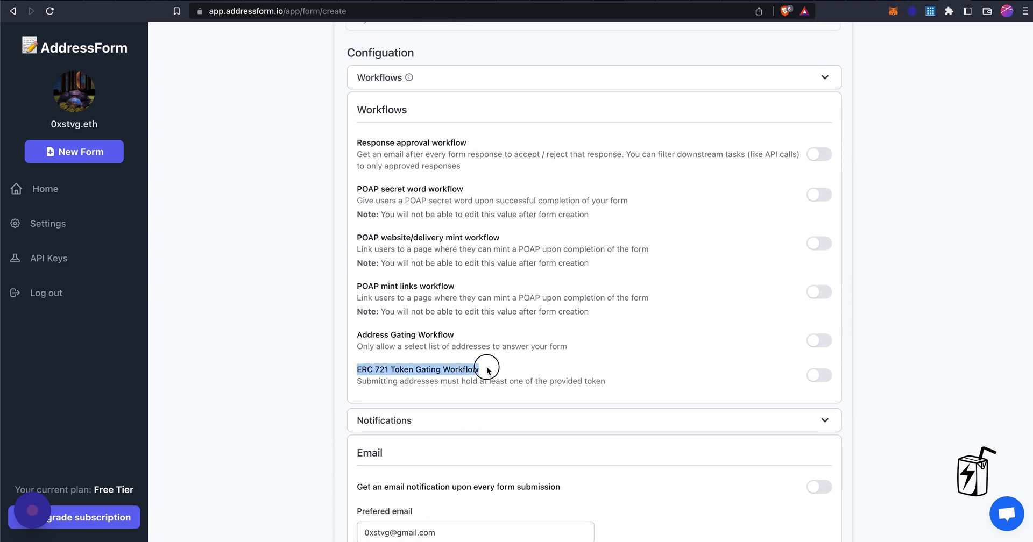
pyautogui.scroll(-2, 504, 380)
pyautogui.scroll(-7, 504, 380)
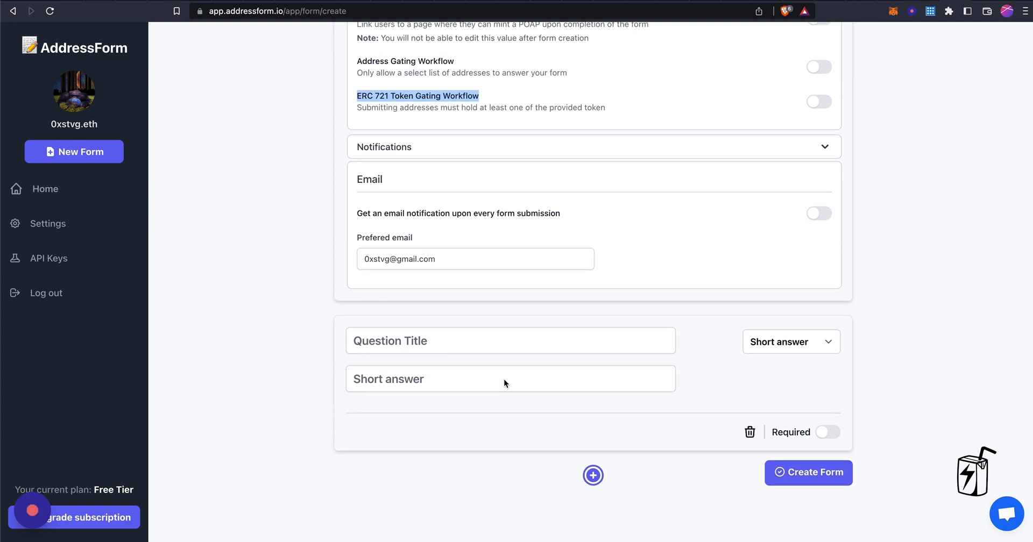
# Create the form, open its public Testing Form page and select its web address
pyautogui.click(802, 474)
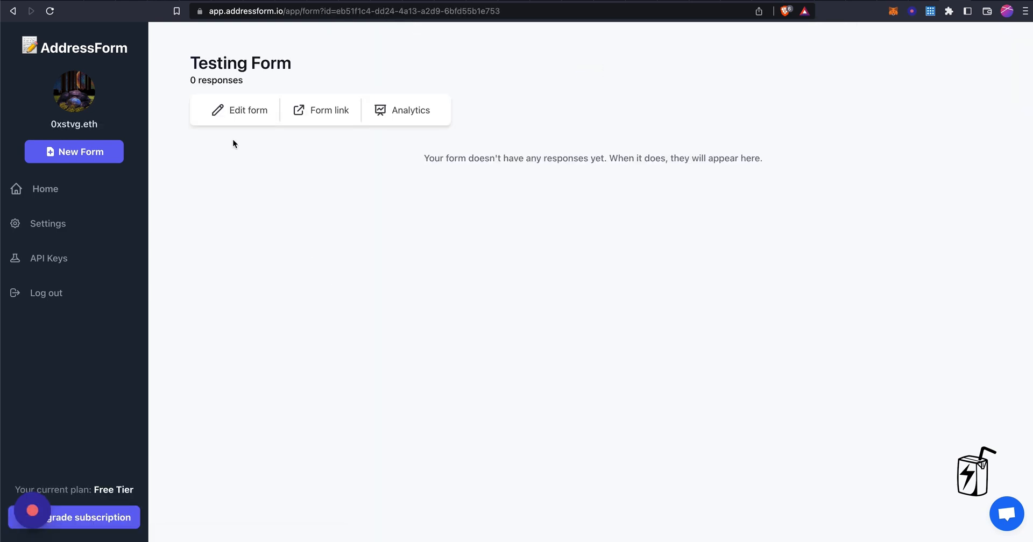
pyautogui.click(330, 110)
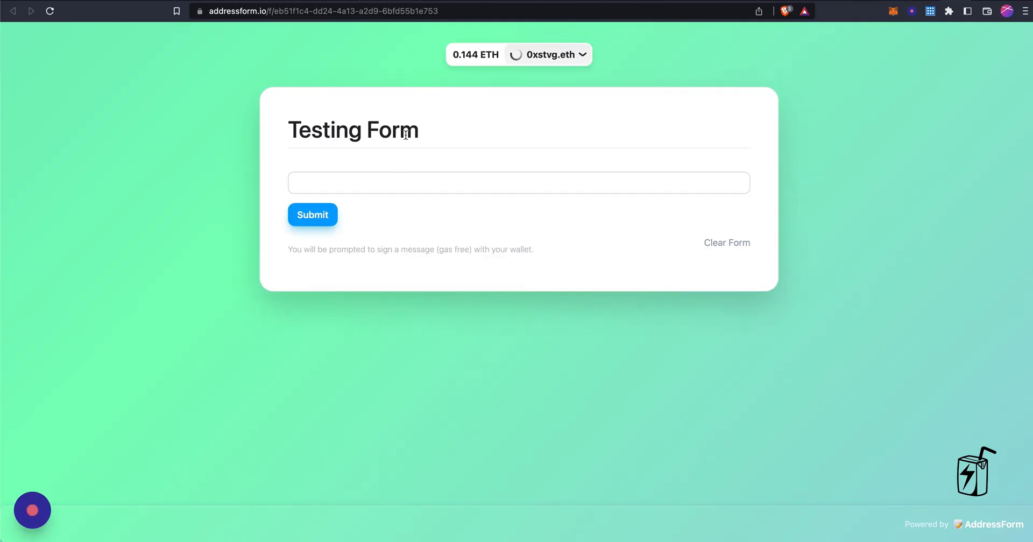
pyautogui.click(413, 11)
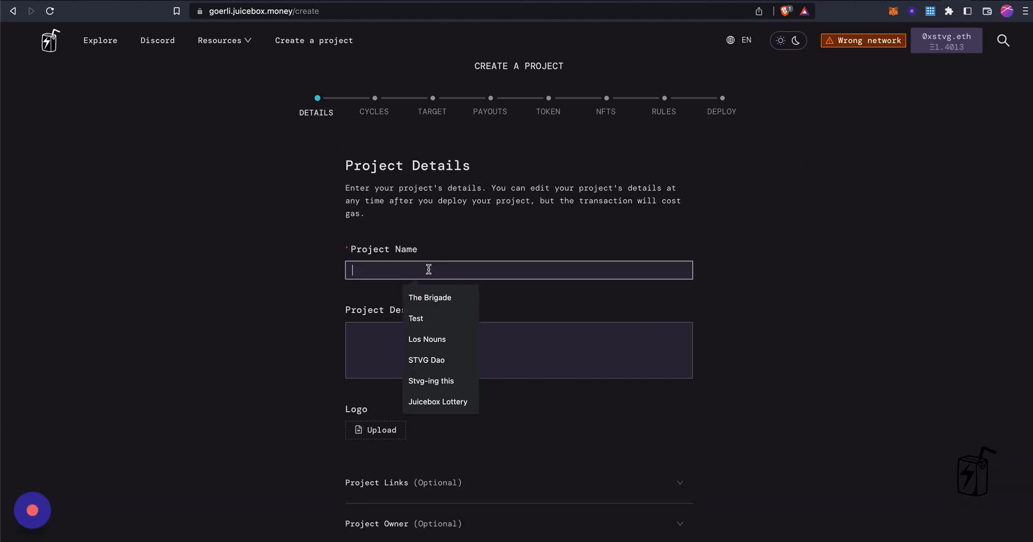
# Name the new project 'Merch' with the description 'Test'
pyautogui.write('Merch')
pyautogui.press('Tab')
pyautogui.write('Test')
pyautogui.scroll(-5, 537, 387)
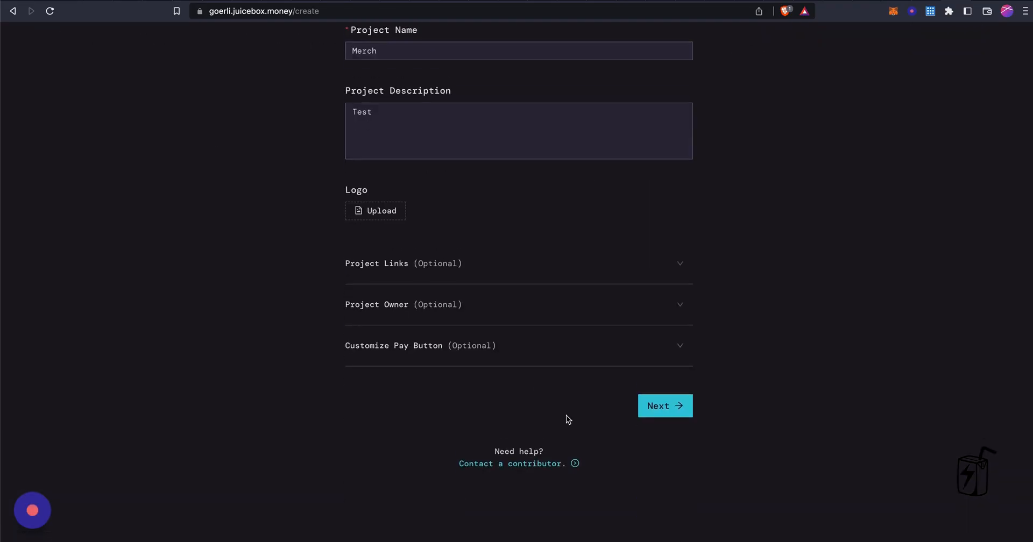
pyautogui.click(663, 395)
# Choose manual funding cycles and keep default target, payouts and token settings
pyautogui.click(507, 313)
pyautogui.click(657, 530)
pyautogui.click(663, 533)
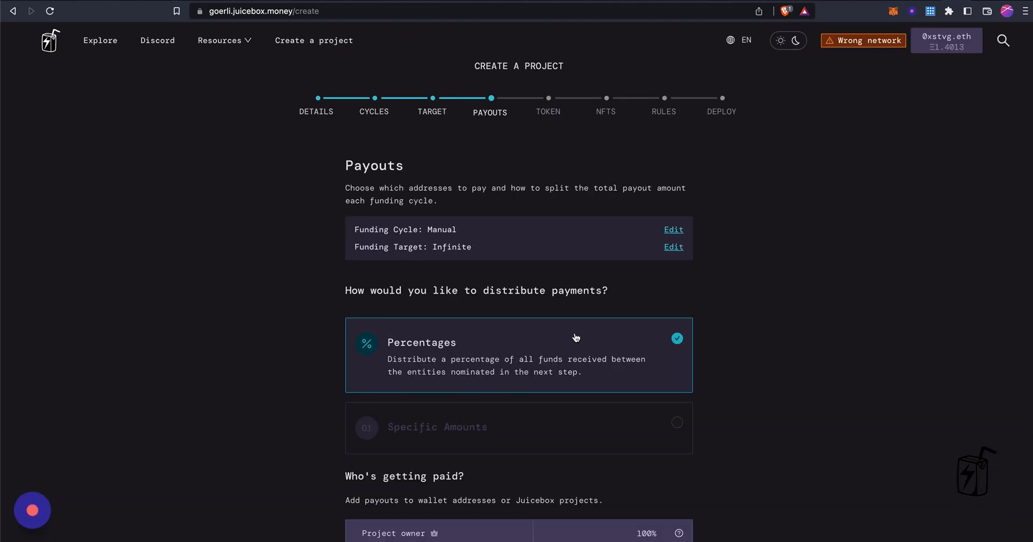
pyautogui.scroll(-3, 501, 428)
pyautogui.click(670, 505)
pyautogui.click(525, 255)
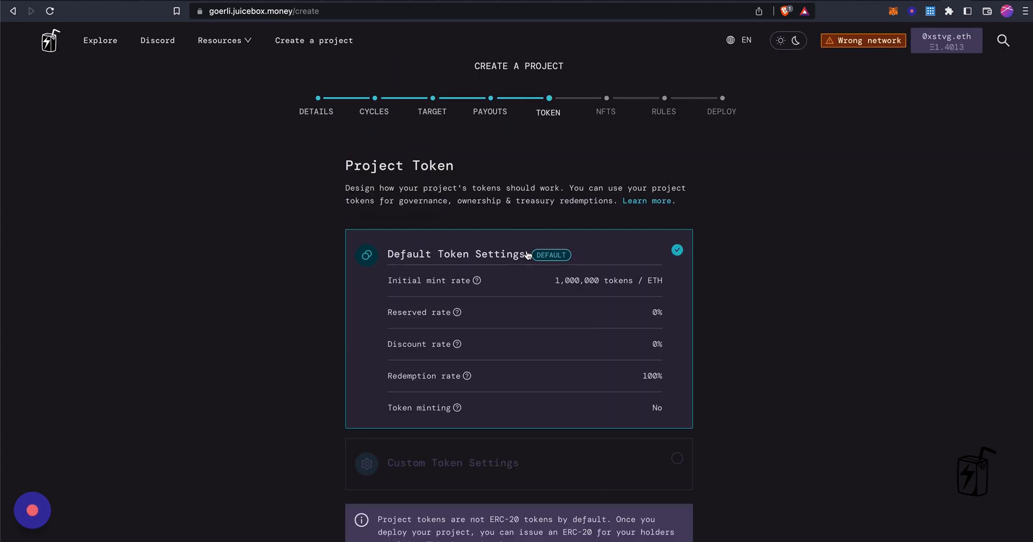
pyautogui.scroll(-3, 670, 466)
pyautogui.click(667, 465)
# Start a new NFT using the Swim_Shady_v2.png image
pyautogui.click(600, 237)
pyautogui.click(473, 194)
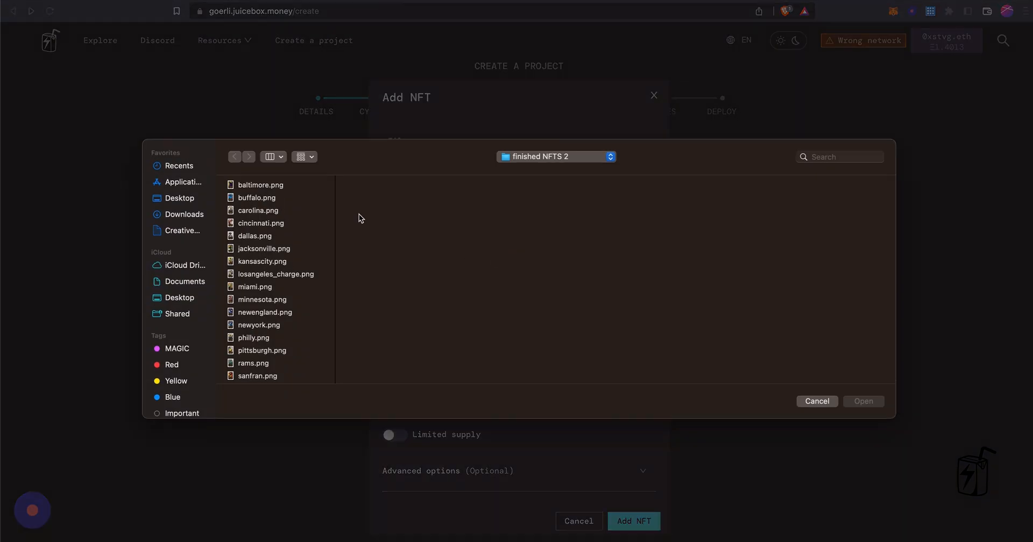
pyautogui.click(553, 156)
pyautogui.click(559, 301)
pyautogui.click(628, 198)
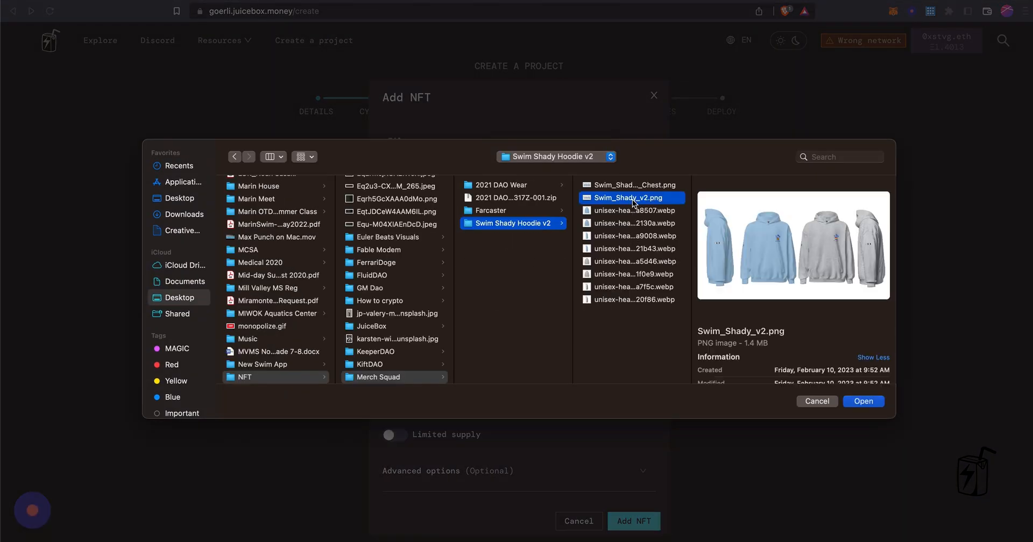
pyautogui.click(863, 401)
# Name the NFT 'Swim Shady v2 Hoodie' and reuse the name as its description
pyautogui.click(466, 282)
pyautogui.write('Swim Shady V')
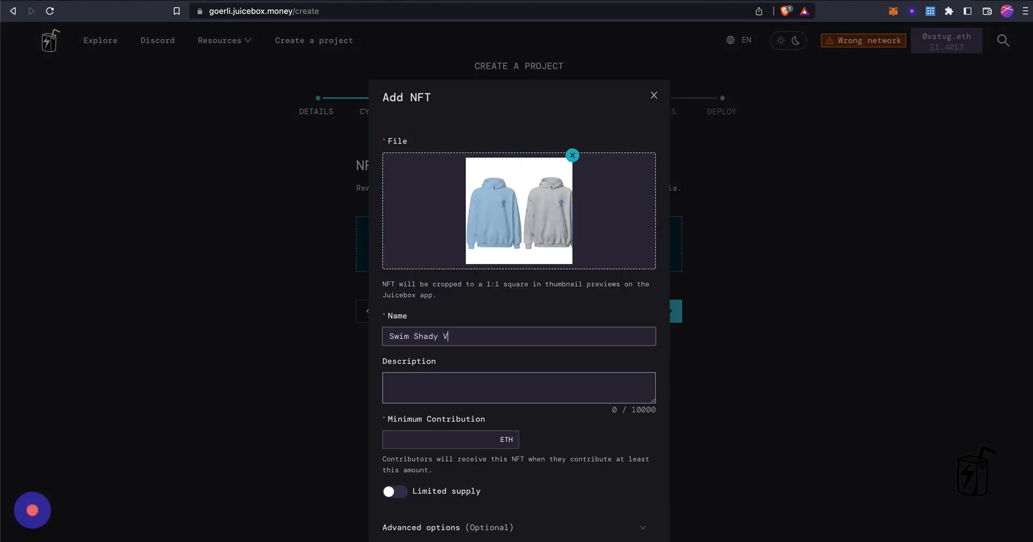
pyautogui.press('Tab')
pyautogui.tripleClick(474, 336)
pyautogui.press('super+c')
pyautogui.click(454, 383)
pyautogui.press('super+v')
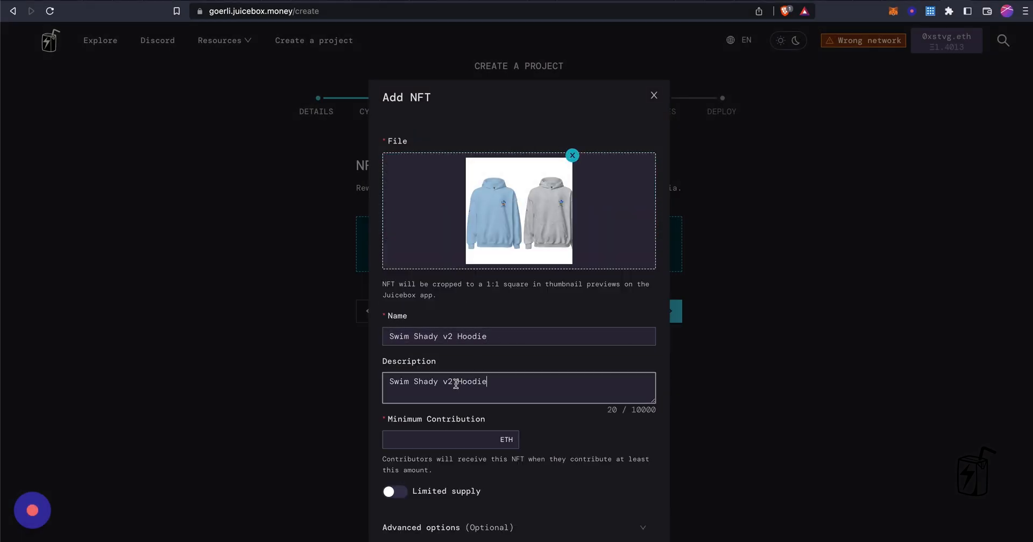
# Set the hoodie NFT's minimum to 0.1 ETH, limit supply to 25, and add it
pyautogui.scroll(-2, 454, 382)
pyautogui.click(426, 382)
pyautogui.write('0.1')
pyautogui.click(395, 434)
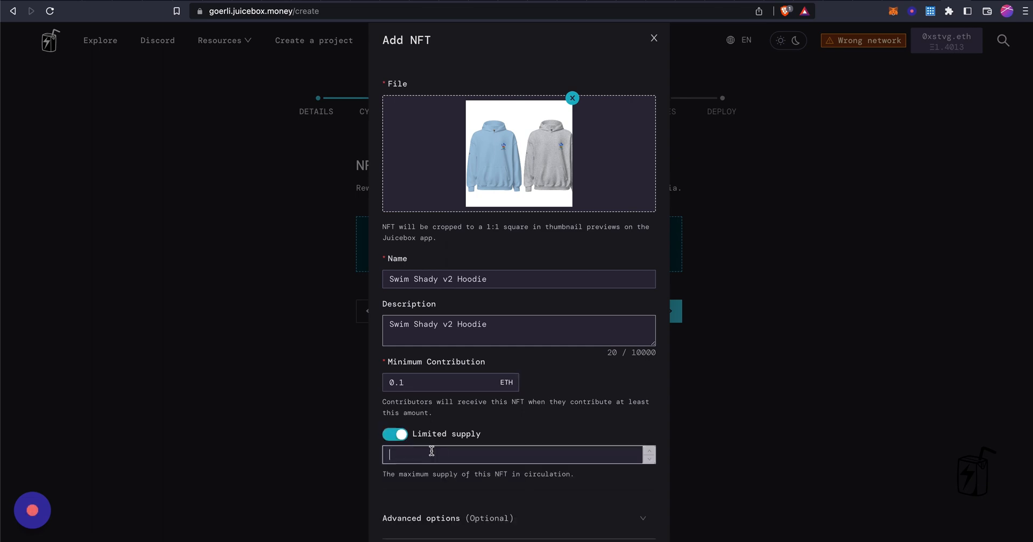
pyautogui.scroll(-1, 449, 471)
pyautogui.click(644, 467)
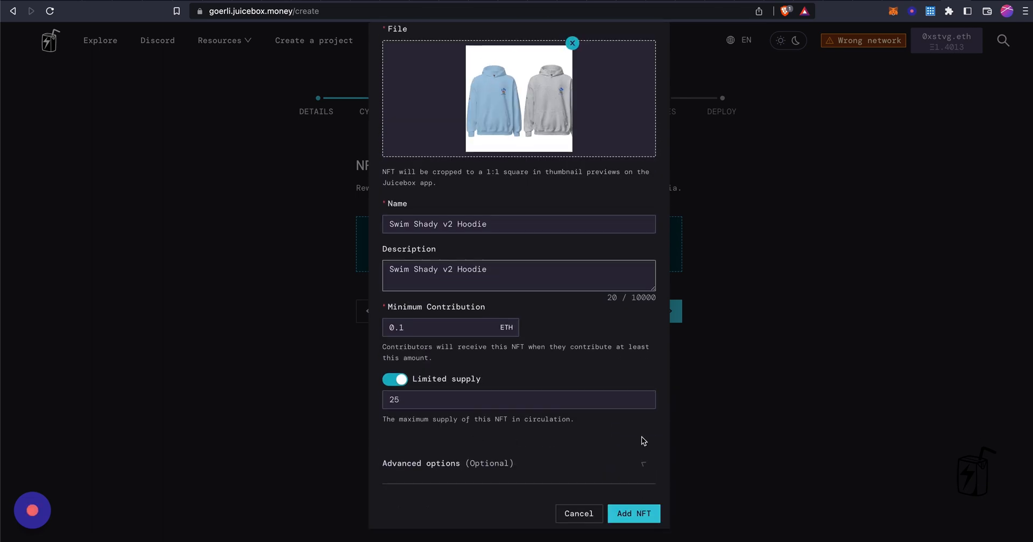
pyautogui.click(633, 513)
# Name the NFT collection 'Merch Squad' with the symbol MerchSquad
pyautogui.scroll(-2, 482, 325)
pyautogui.tripleClick(454, 336)
pyautogui.write('Merch Squad')
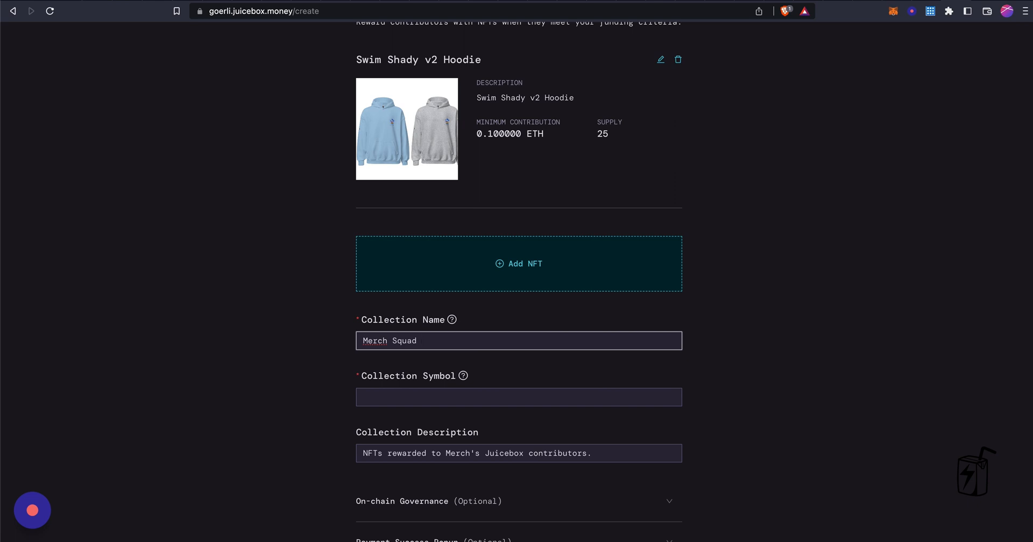
pyautogui.press('Tab')
pyautogui.write('Mer')
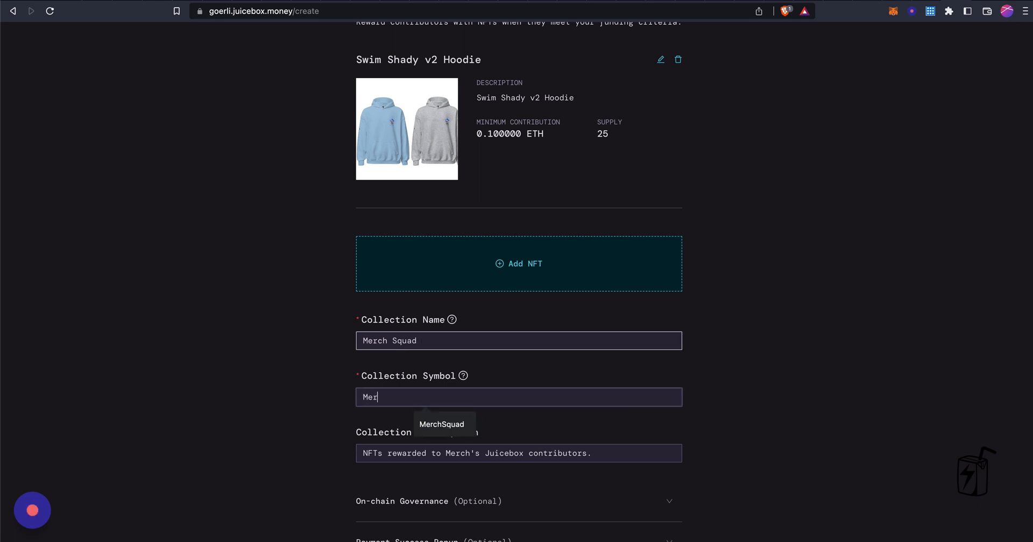
pyautogui.click(441, 423)
# Set the collection description to 'Merch Squad NFT rewards'
pyautogui.click(430, 451)
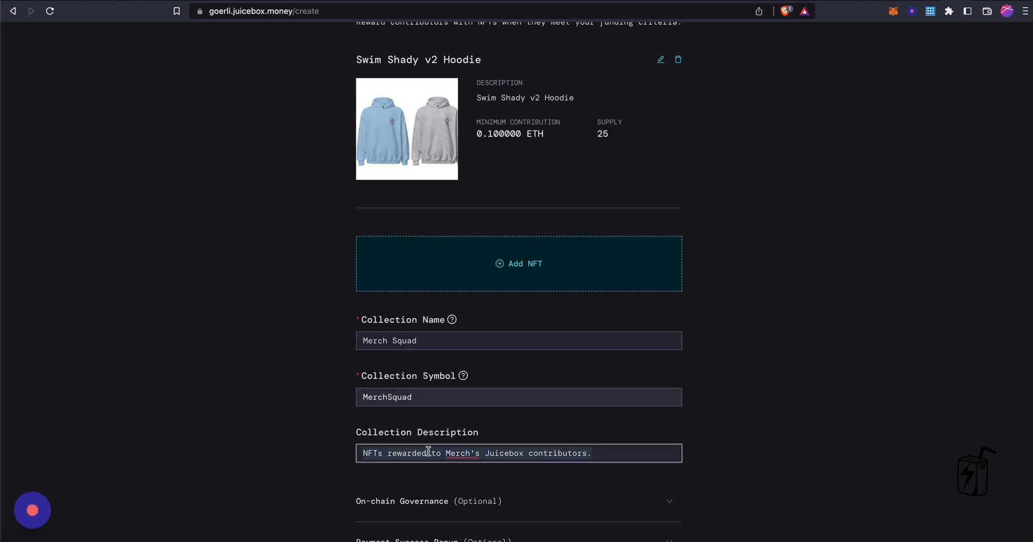
pyautogui.press('BackSpace')
pyautogui.write('NMFT rewards')
pyautogui.press('super+a')
pyautogui.write('Merch Squad NFT rewards')
# Write the payment success popup message with the button text 'Fill out the form'
pyautogui.scroll(-3, 505, 491)
pyautogui.click(516, 419)
pyautogui.scroll(-3, 484, 425)
pyautogui.click(439, 403)
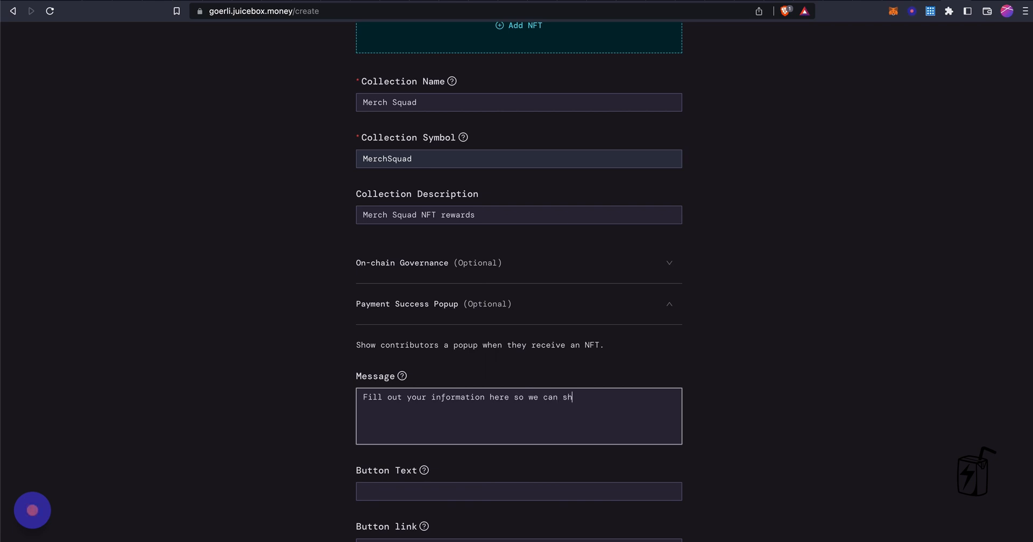
pyautogui.click(369, 491)
pyautogui.press('Escape')
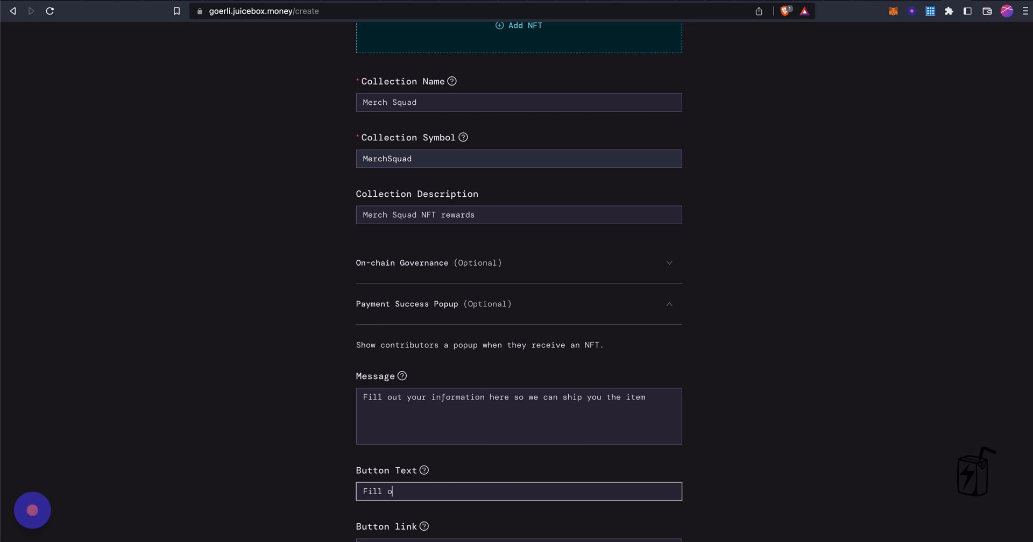
pyautogui.scroll(-3, 390, 496)
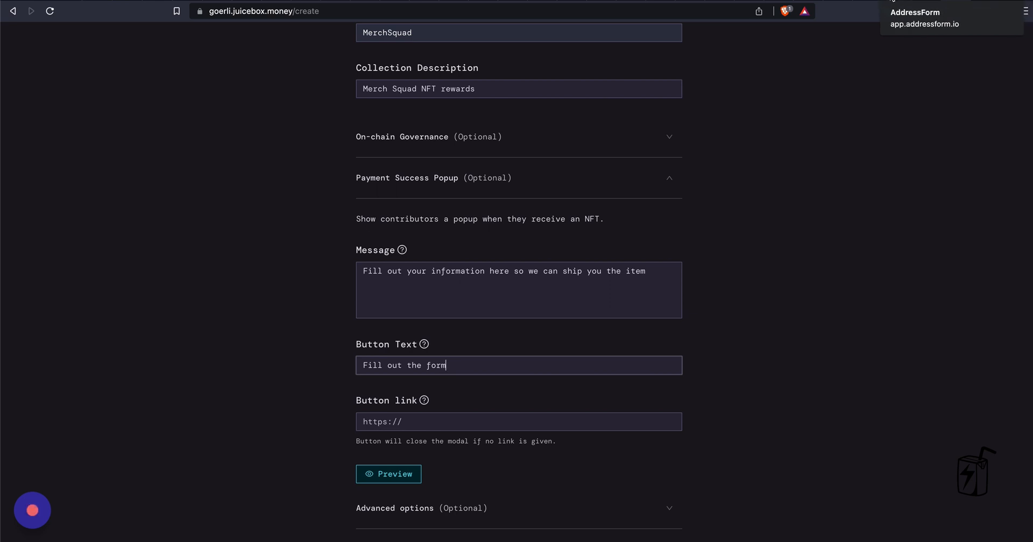
pyautogui.click(909, 5)
# Copy the Testing Form's web address and paste it as the popup button link
pyautogui.tripleClick(451, 10)
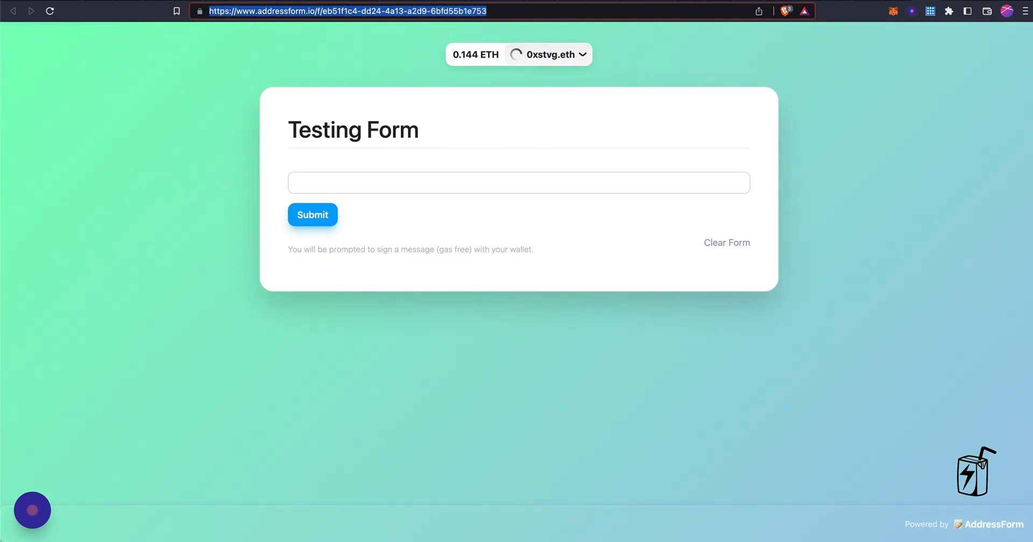
pyautogui.click(931, 5)
pyautogui.click(450, 422)
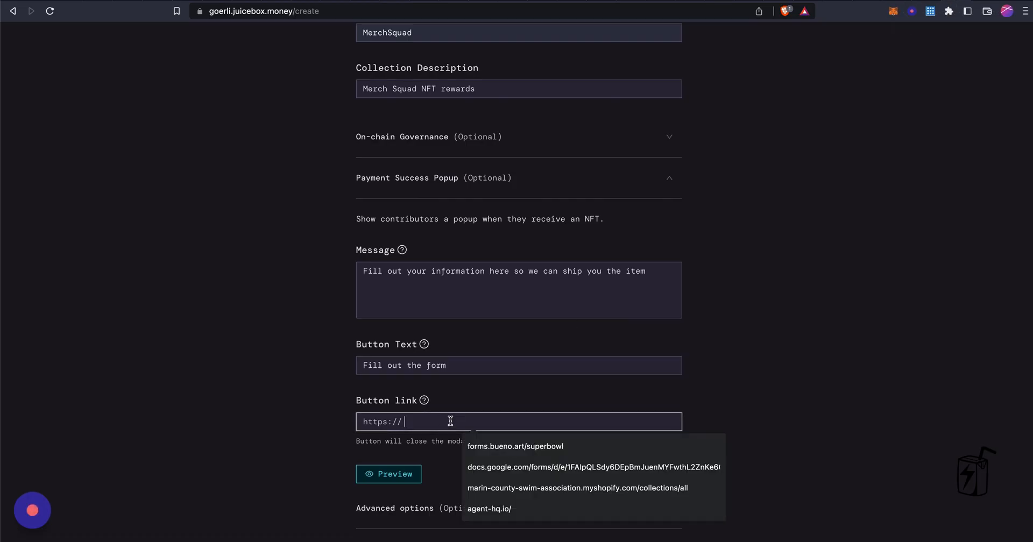
pyautogui.press('super+v')
pyautogui.press('super+Left')
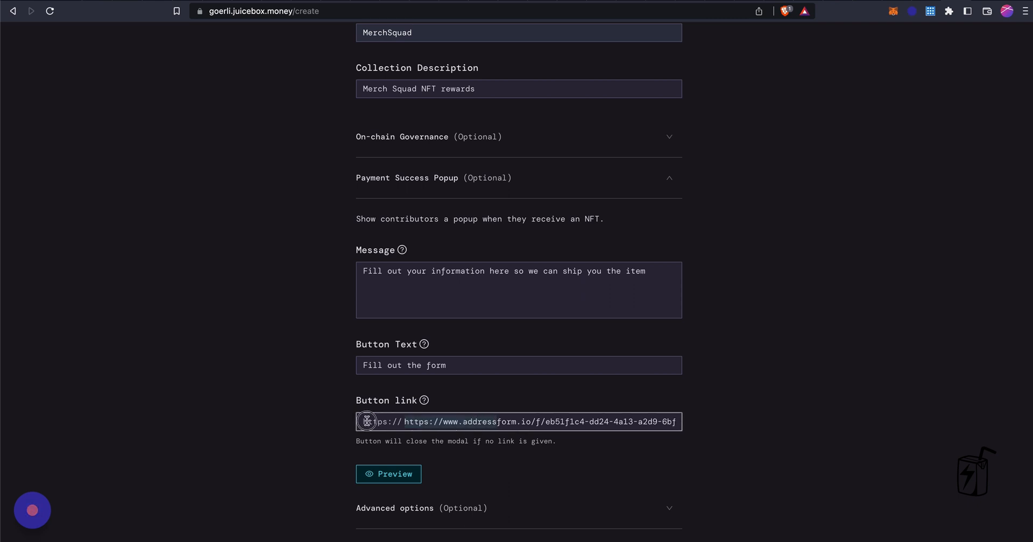
pyautogui.click(393, 418)
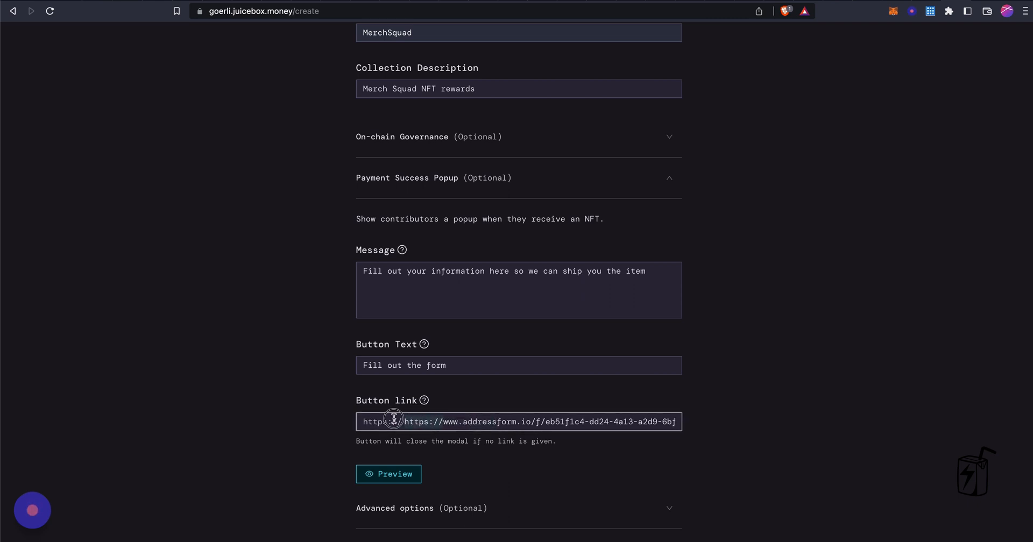
pyautogui.press('Delete')
pyautogui.press('Delete')
pyautogui.press('Delete')
pyautogui.press('Delete')
pyautogui.press('Delete')
pyautogui.press('Delete')
pyautogui.press('Delete')
pyautogui.press('Delete')
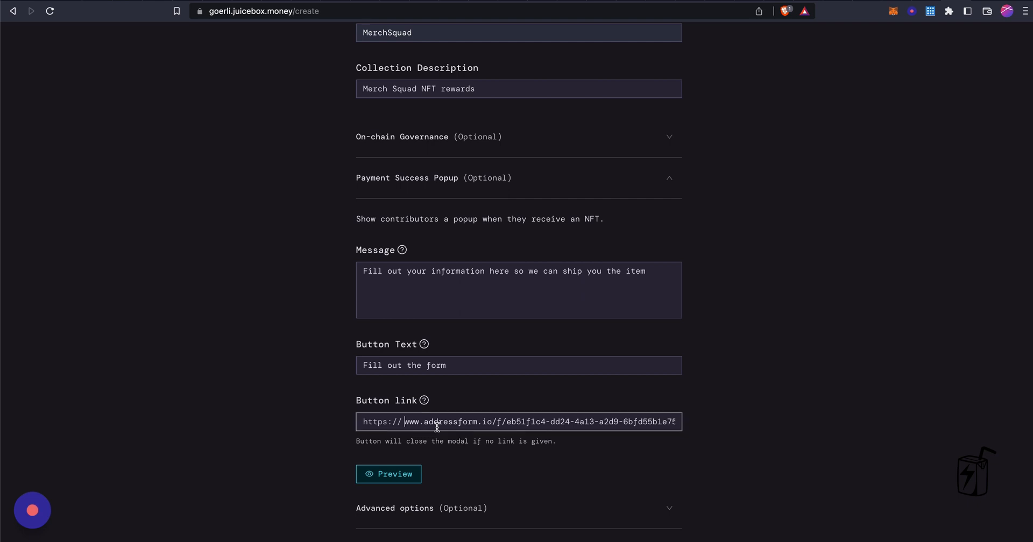
pyautogui.press('Delete')
pyautogui.press('Delete')
pyautogui.press('Delete')
pyautogui.press('Delete')
pyautogui.click(392, 473)
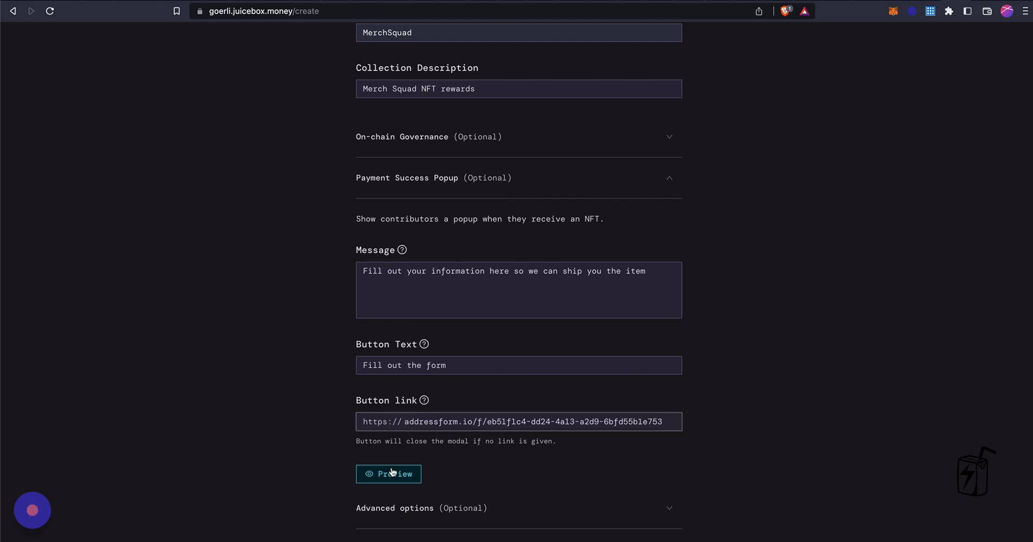
pyautogui.click(392, 475)
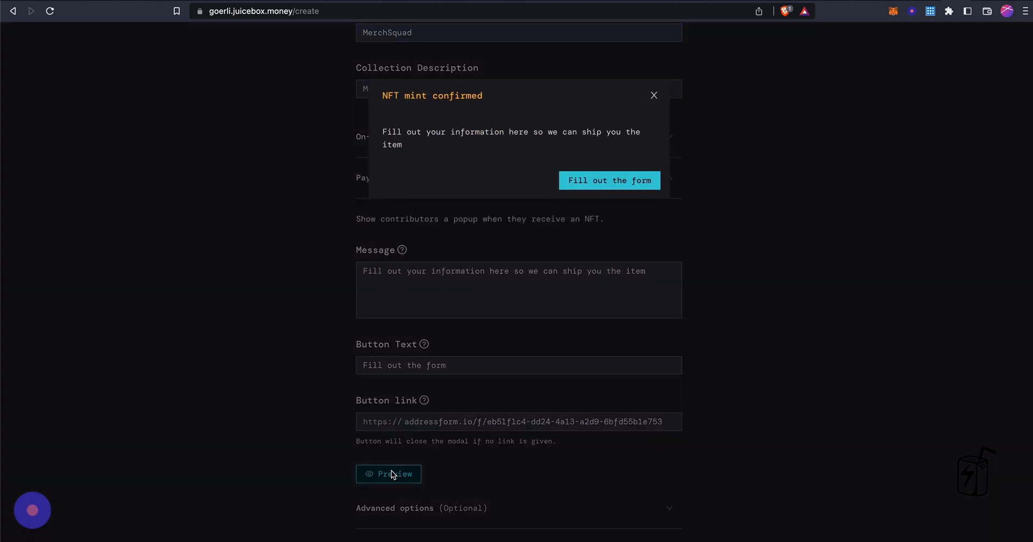
pyautogui.click(605, 178)
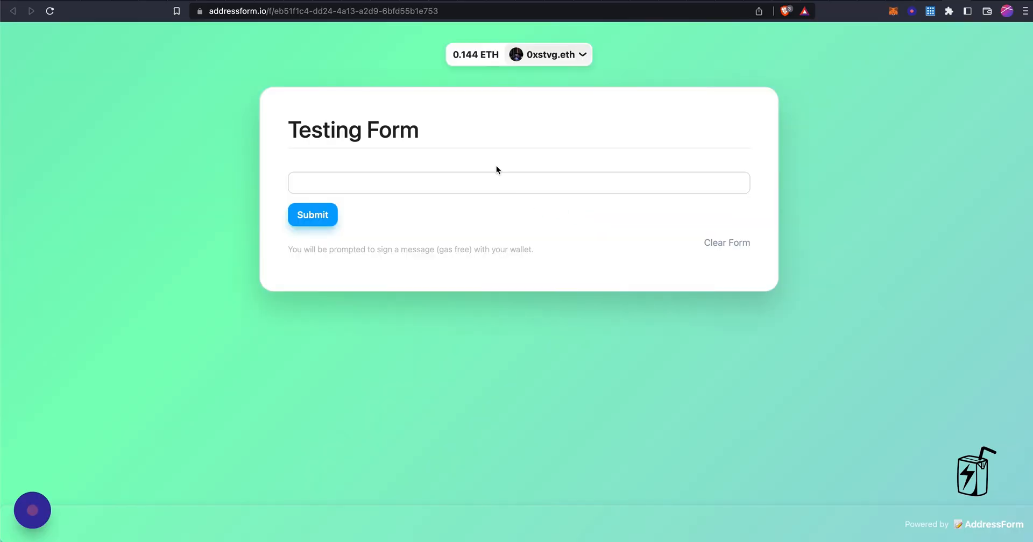
pyautogui.press('super+w')
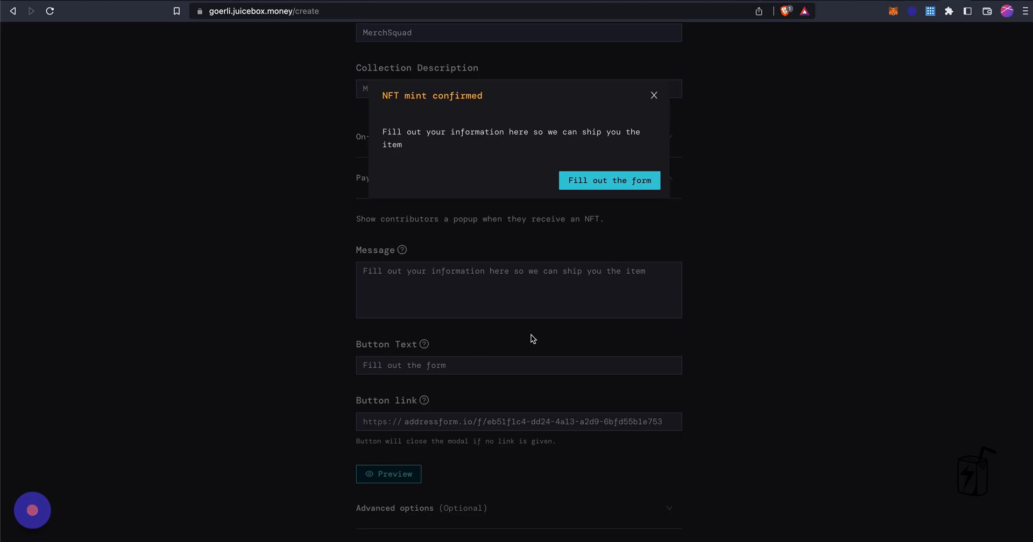
pyautogui.click(654, 95)
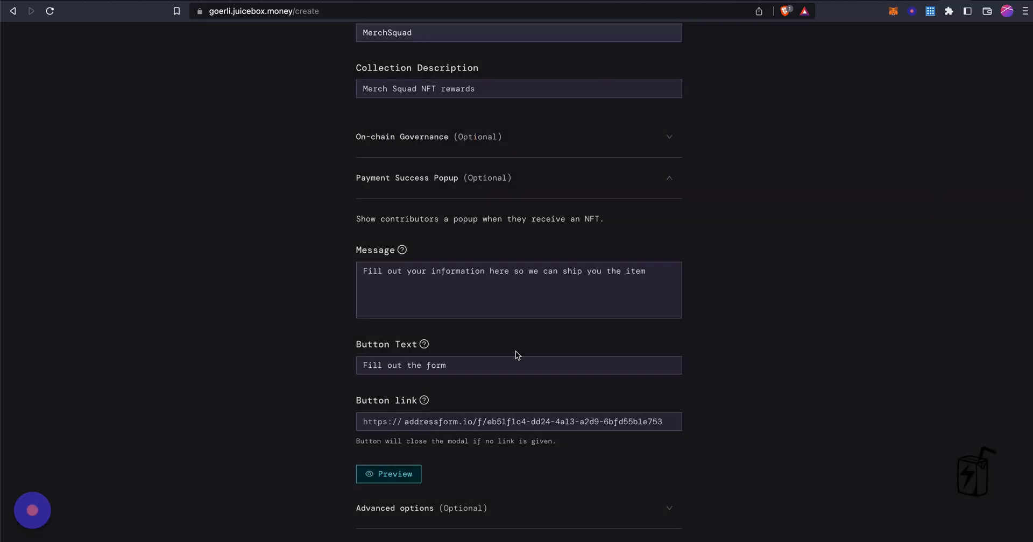
pyautogui.scroll(-3, 515, 350)
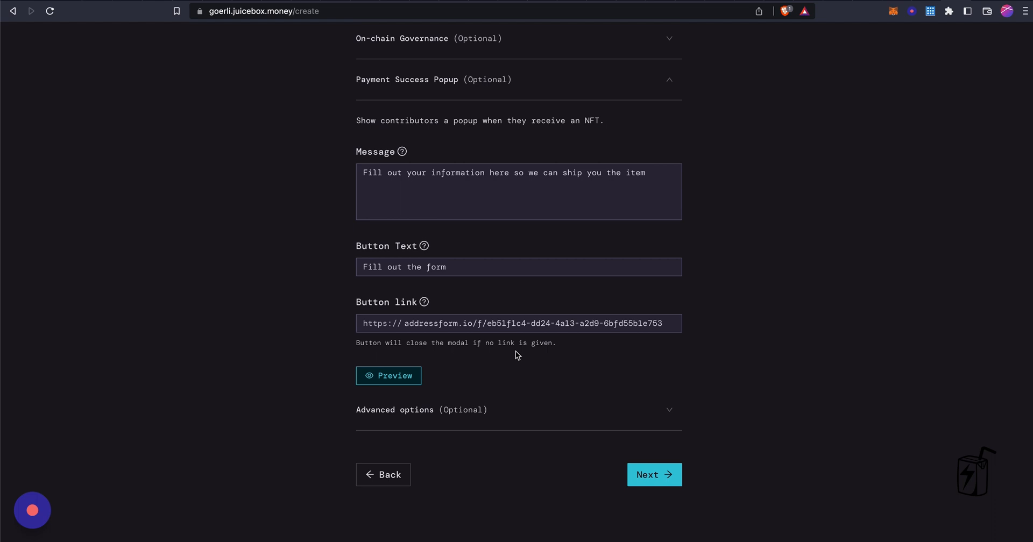
# Choose no reconfiguration delay, deploy the Merch project, then go to the AddressForm tab
pyautogui.click(659, 466)
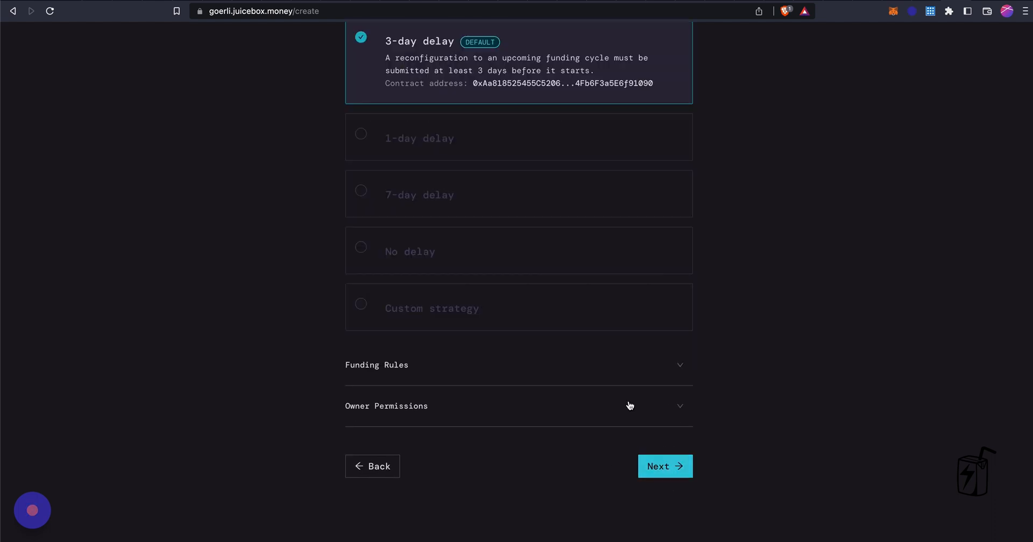
pyautogui.click(508, 422)
pyautogui.scroll(-5, 631, 369)
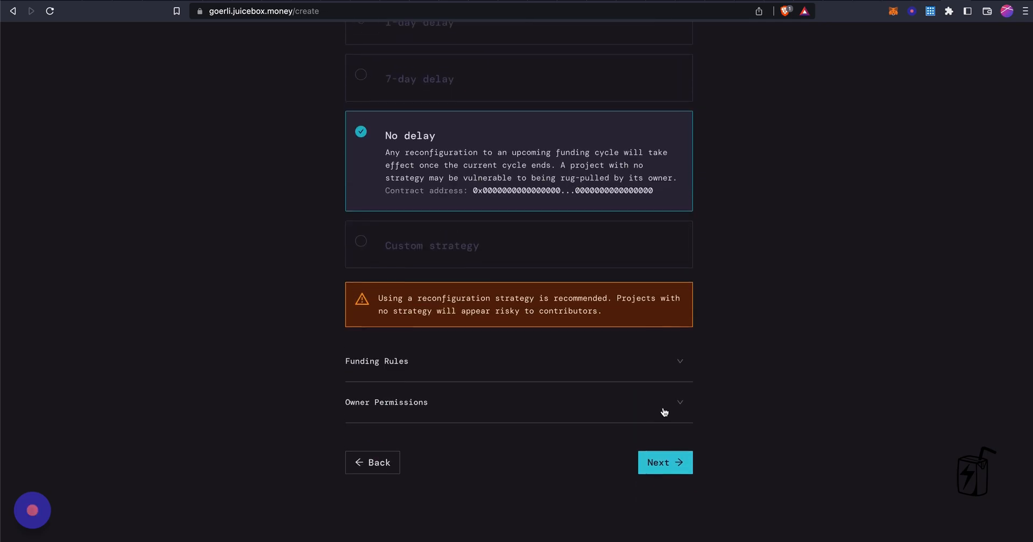
pyautogui.click(664, 464)
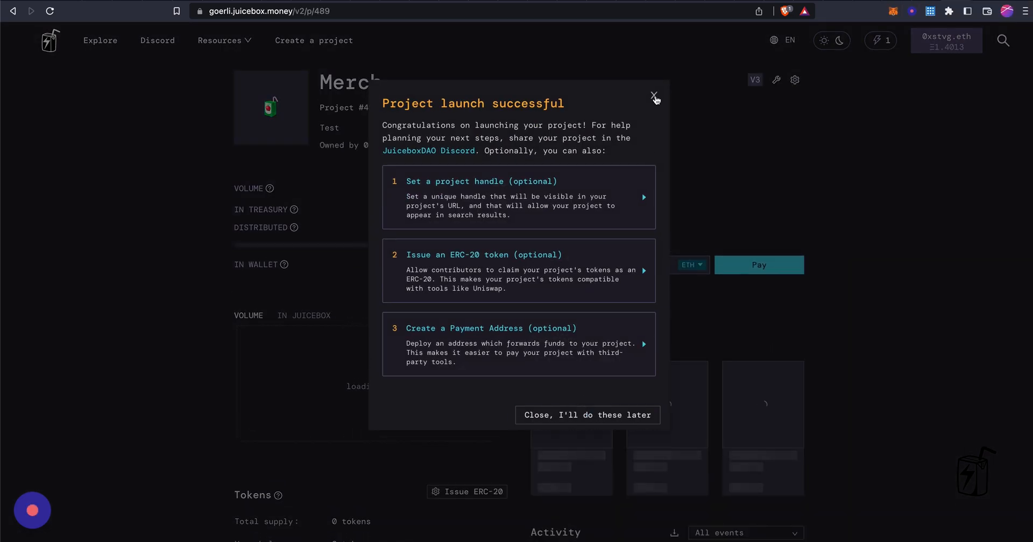
pyautogui.click(654, 97)
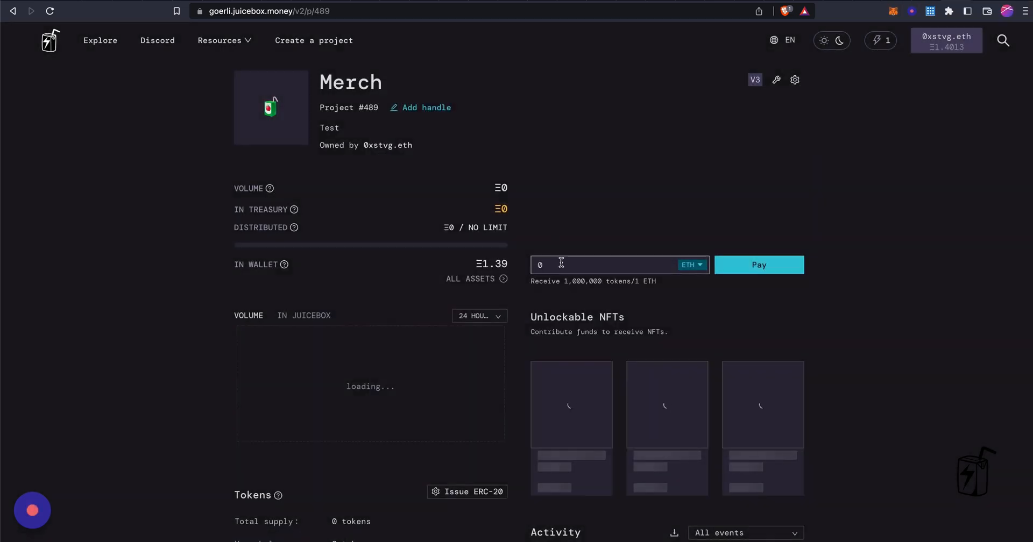
pyautogui.scroll(-6, 490, 382)
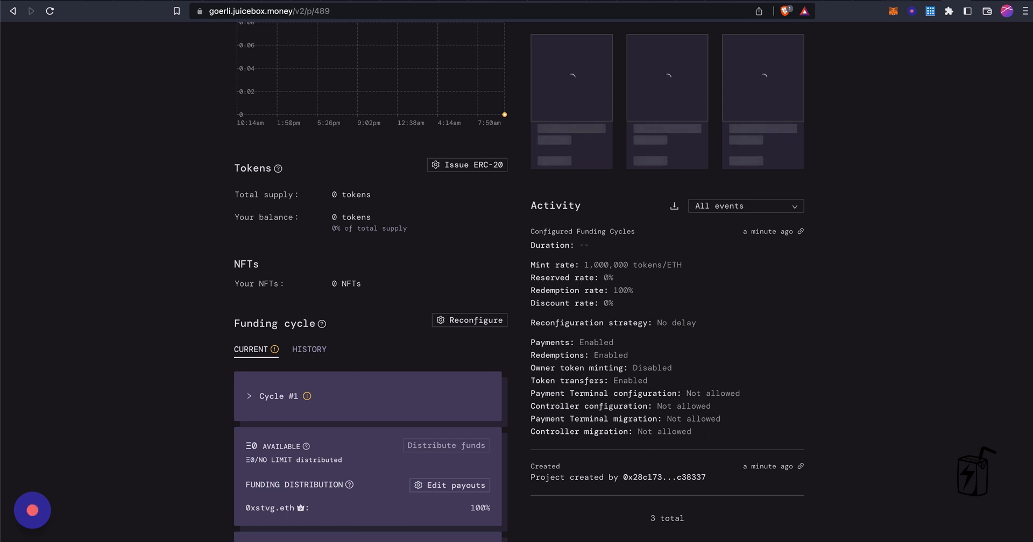
pyautogui.hotkey('ctrl', 'Tab')
pyautogui.hotkey('ctrl', 'Tab')
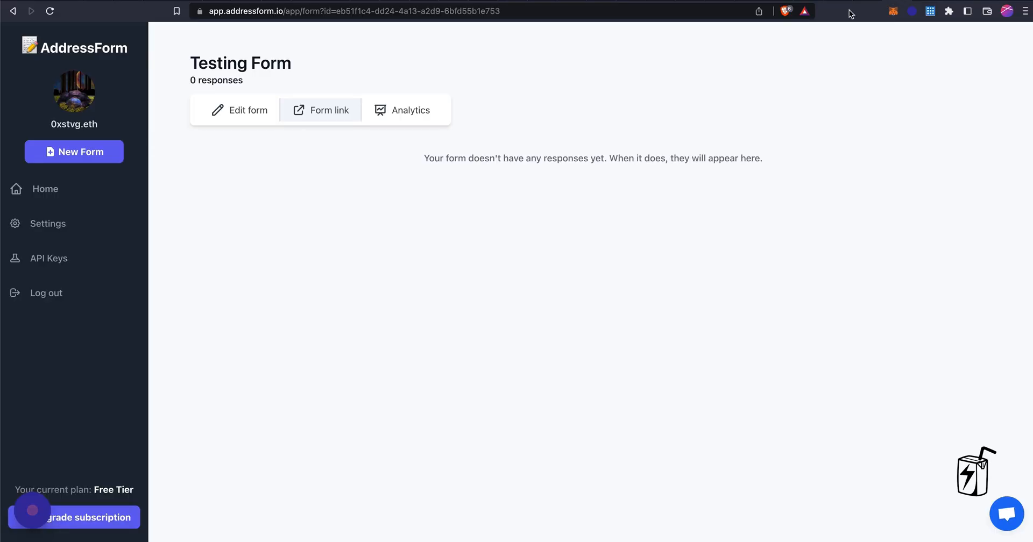
# Retitle the form 'Merch Squad Apparel form' with description 'Fill out your information so I can send you the item'
pyautogui.click(244, 114)
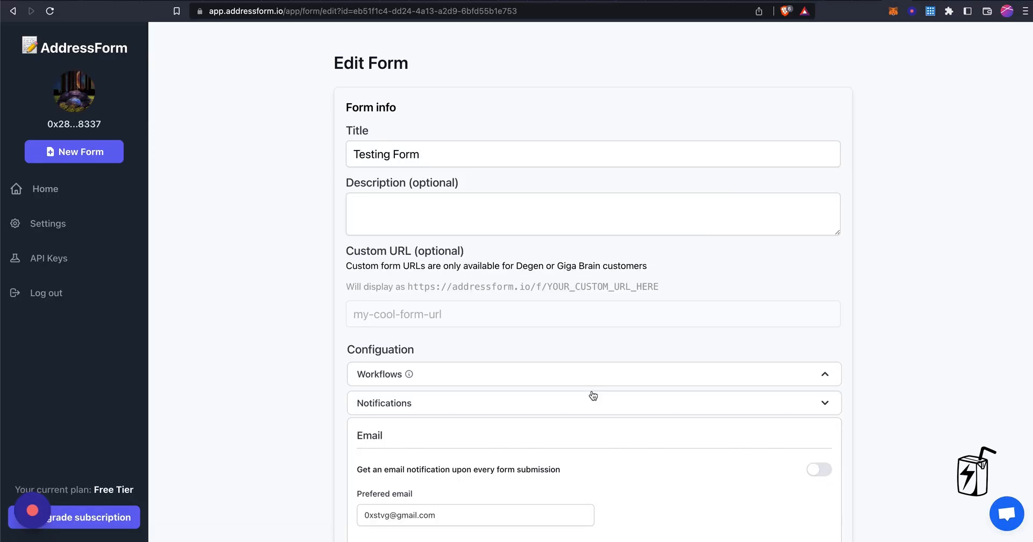
pyautogui.tripleClick(453, 151)
pyautogui.write('Merch Squad Apparel form')
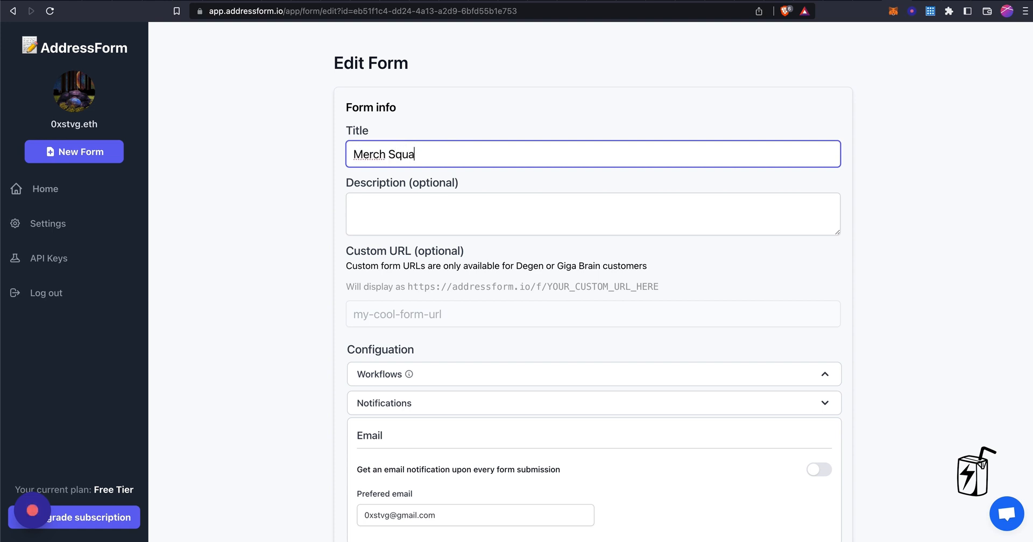
pyautogui.press('Tab')
pyautogui.write('Fill out your info')
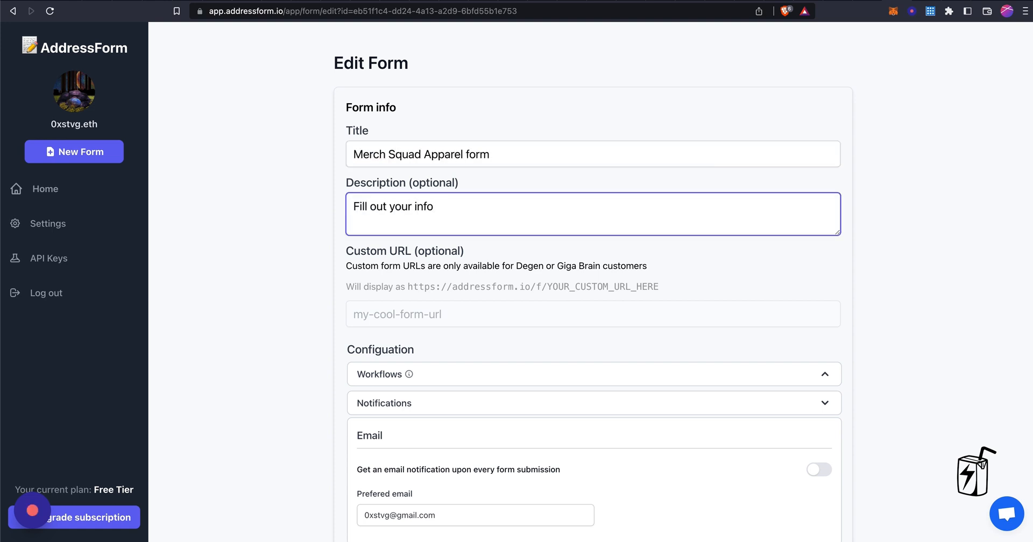
pyautogui.write('rmation so I can send you ')
pyautogui.write('the item')
pyautogui.scroll(-5, 473, 306)
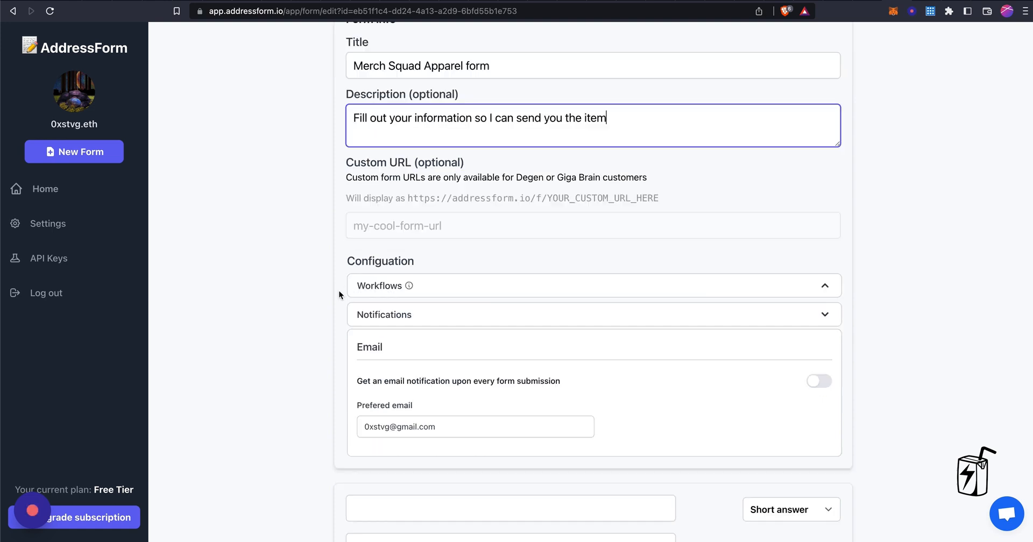
# Add required Full Name, Address and City questions
pyautogui.click(457, 338)
pyautogui.write('Full Name')
pyautogui.click(827, 429)
pyautogui.click(614, 472)
pyautogui.write('Address')
pyautogui.click(791, 430)
pyautogui.click(613, 474)
pyautogui.click(477, 364)
pyautogui.write('City')
pyautogui.click(827, 455)
# Add required State and Zip Code questions
pyautogui.click(613, 498)
pyautogui.click(471, 342)
pyautogui.write('State')
pyautogui.click(827, 428)
pyautogui.click(613, 472)
pyautogui.click(472, 337)
pyautogui.write('Zip Code')
pyautogui.click(827, 429)
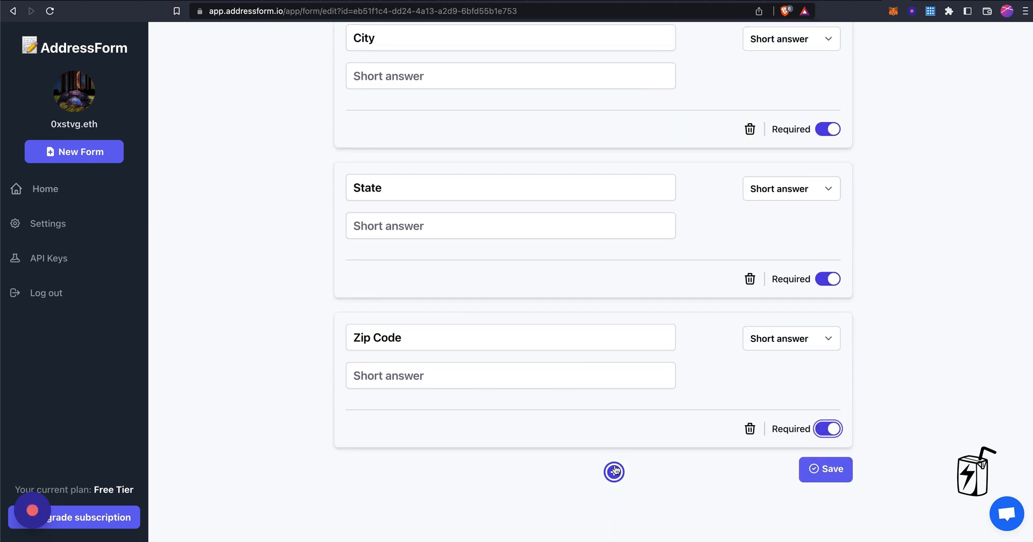
# Add required Email Address and Wallet Address questions and save the form
pyautogui.click(614, 471)
pyautogui.click(446, 333)
pyautogui.write('Eth')
pyautogui.press('BackSpace')
pyautogui.press('BackSpace')
pyautogui.write('mail Address')
pyautogui.click(827, 429)
pyautogui.click(614, 472)
pyautogui.click(490, 346)
pyautogui.write('Wallet Address')
pyautogui.click(825, 428)
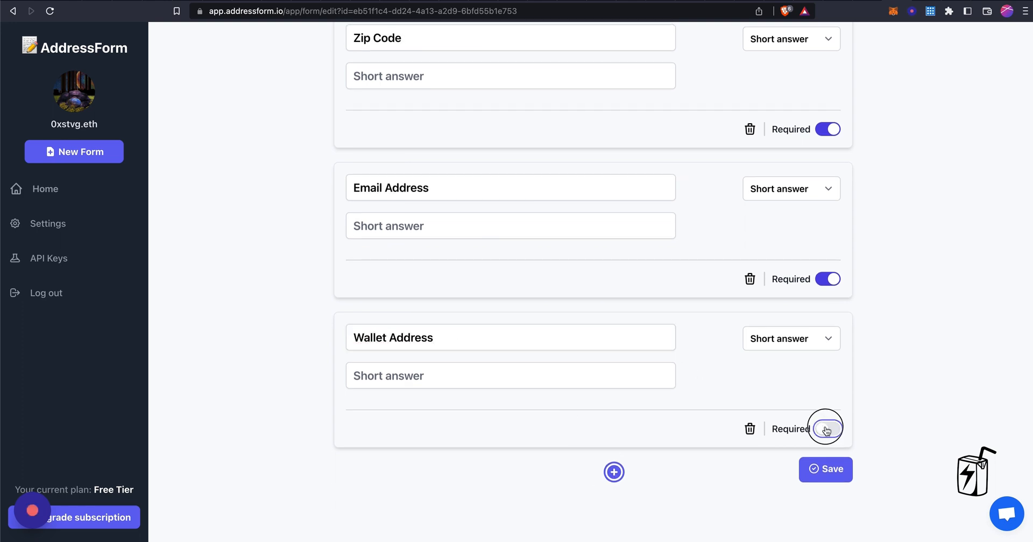
pyautogui.click(827, 469)
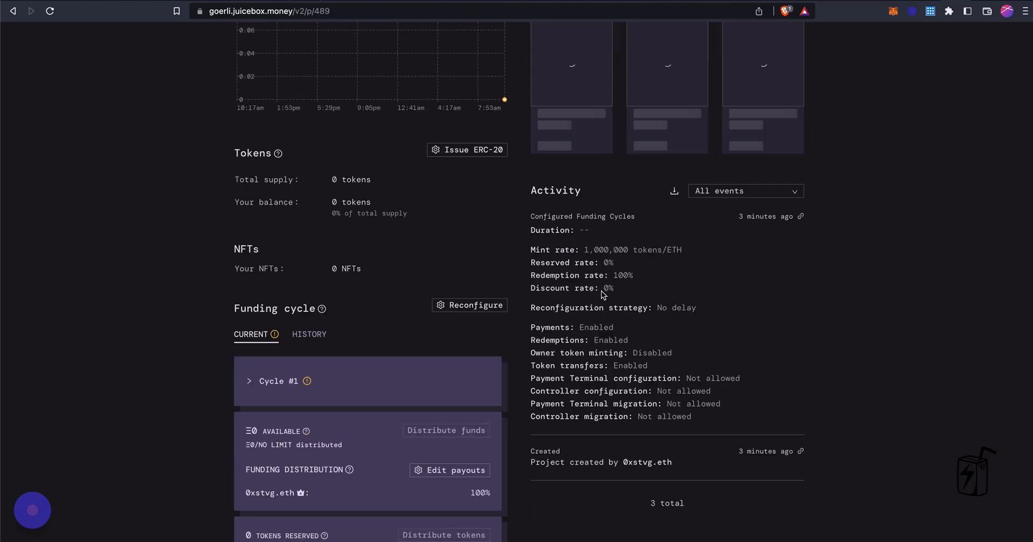
pyautogui.scroll(-3, 602, 291)
# Copy the Data Source contract address from Cycle #1 and return to the form dashboard
pyautogui.click(269, 264)
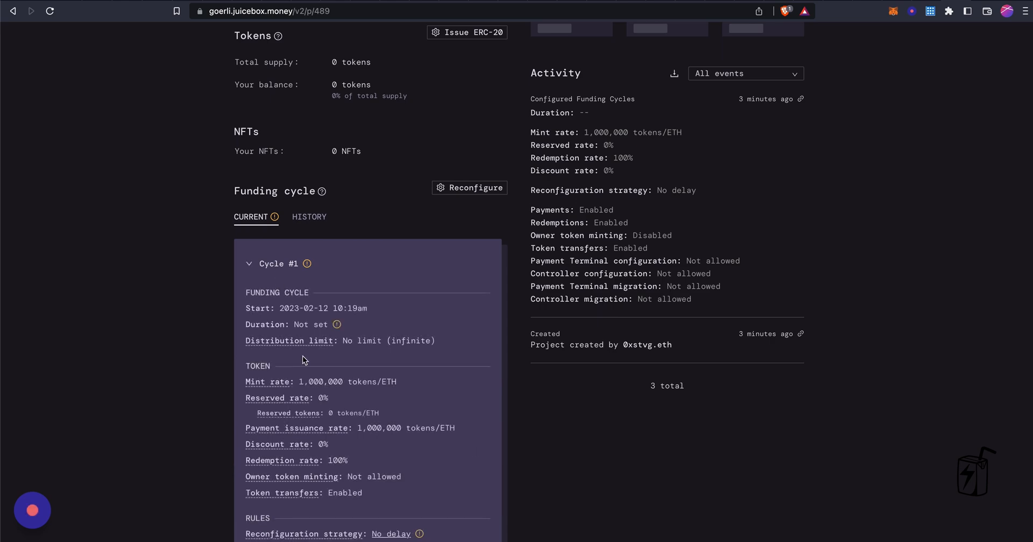
pyautogui.scroll(-4, 295, 371)
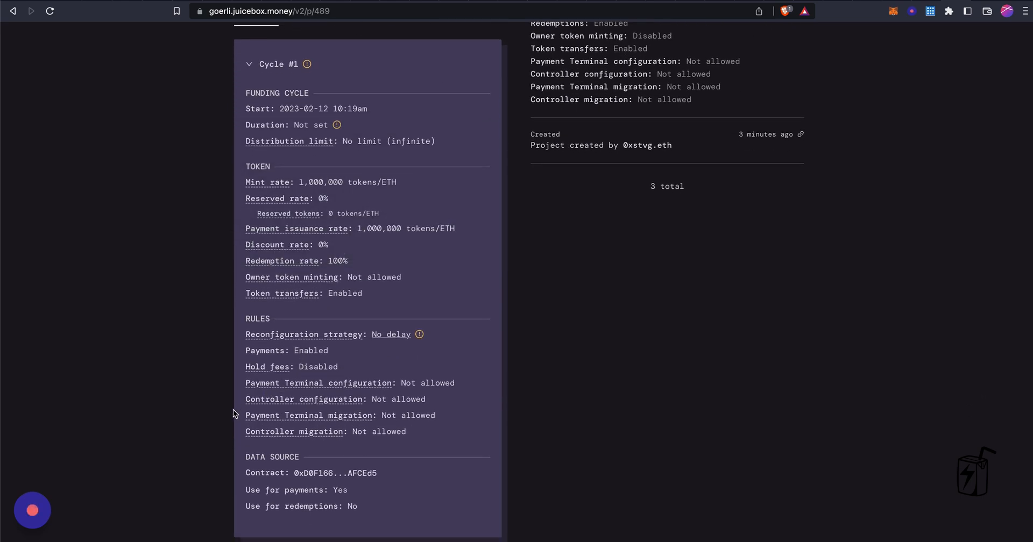
pyautogui.scroll(-1, 233, 410)
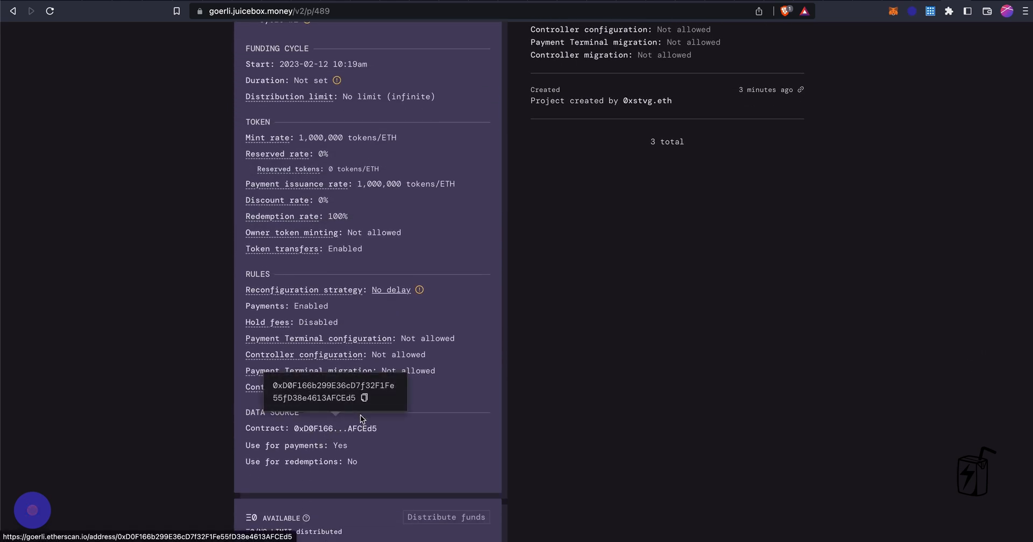
pyautogui.click(364, 398)
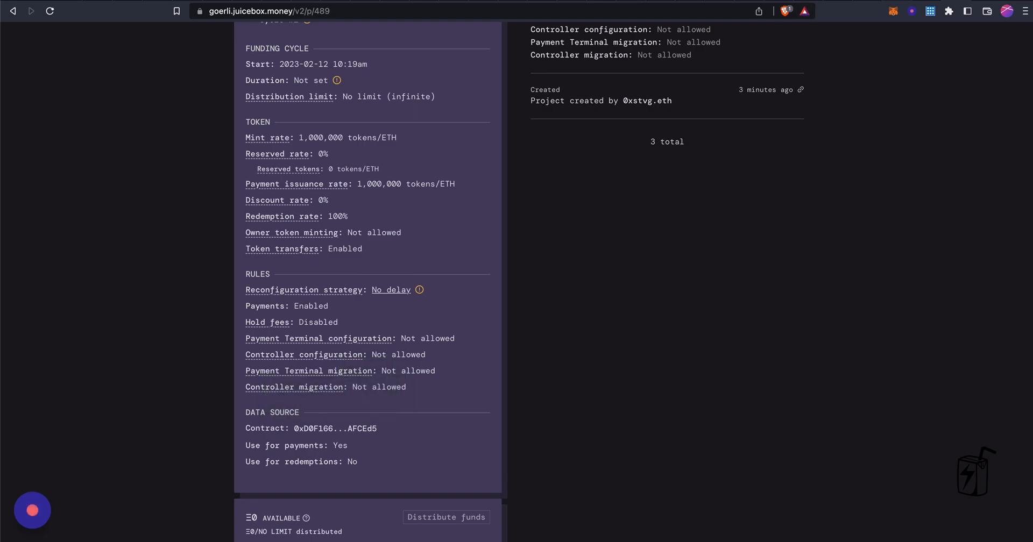
pyautogui.click(919, 0)
pyautogui.hotkey('ctrl', 'Tab')
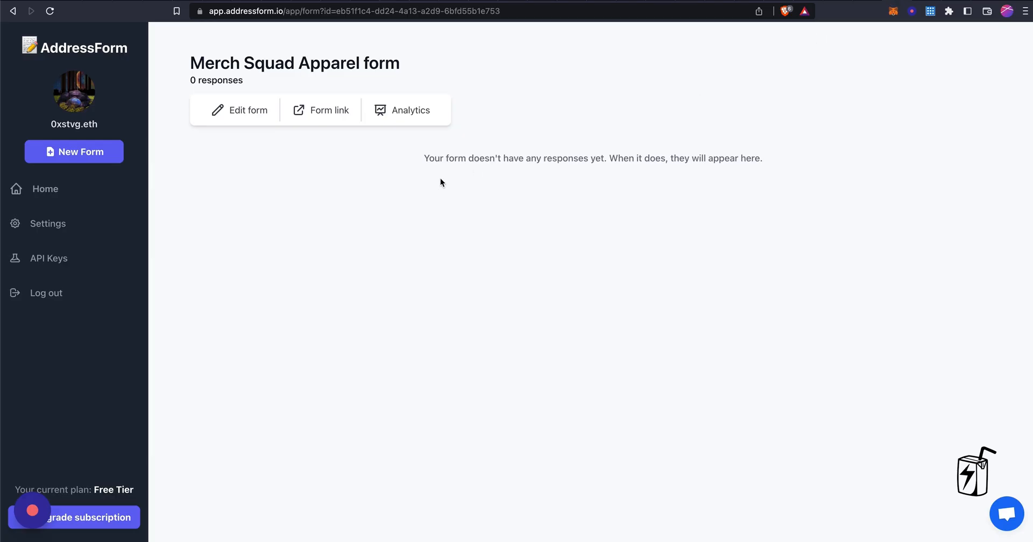
# Enable ERC 721 Token Gating with the copied Merch contract as gating address, then select the hoodie NFT
pyautogui.click(239, 107)
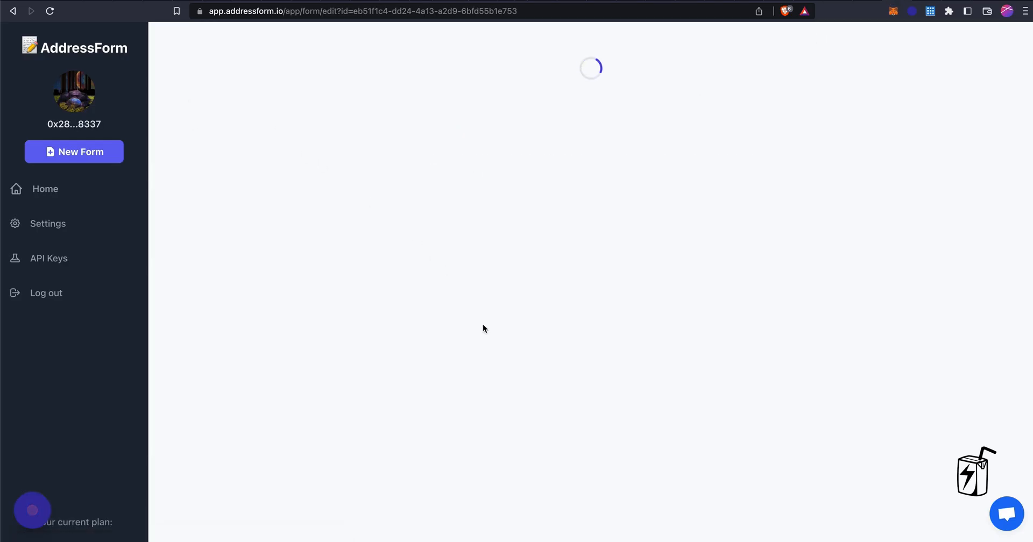
pyautogui.scroll(-3, 547, 376)
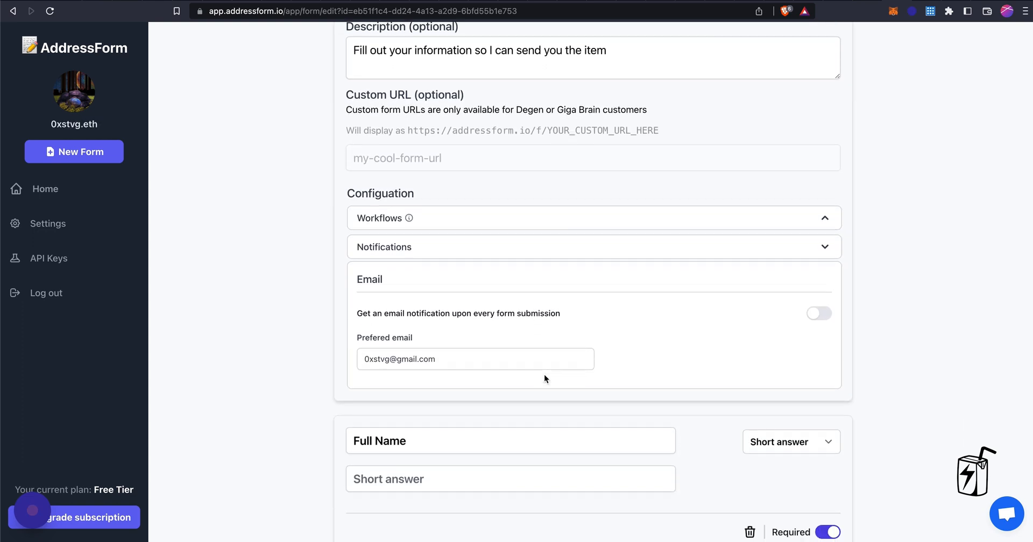
pyautogui.click(581, 220)
pyautogui.scroll(-4, 532, 306)
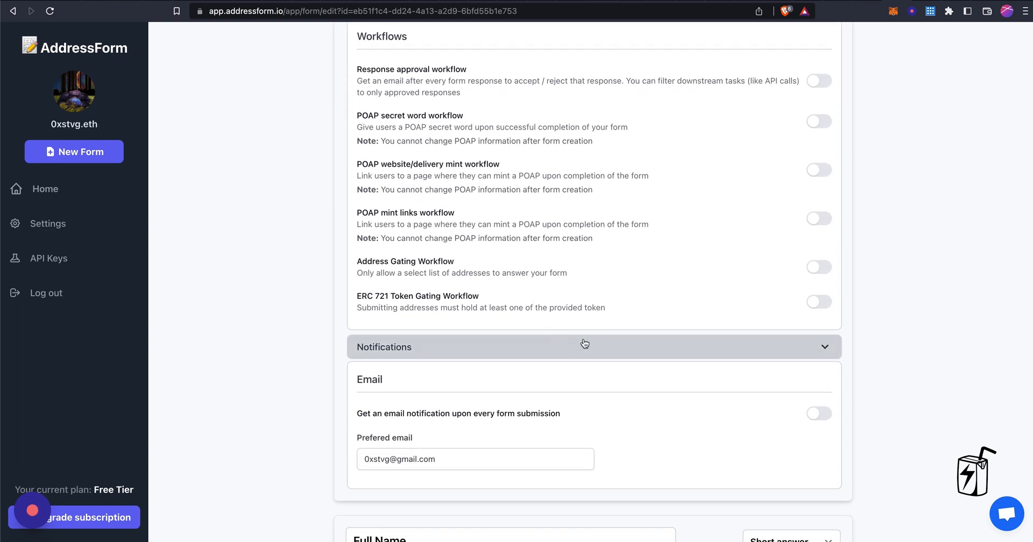
pyautogui.click(818, 302)
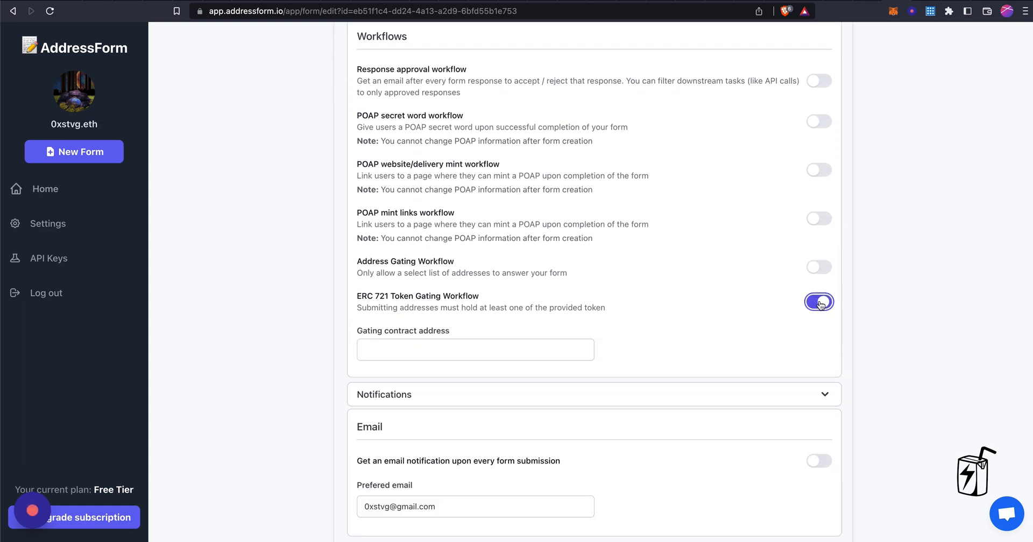
pyautogui.click(429, 349)
pyautogui.press('super+v')
pyautogui.scroll(-8, 663, 300)
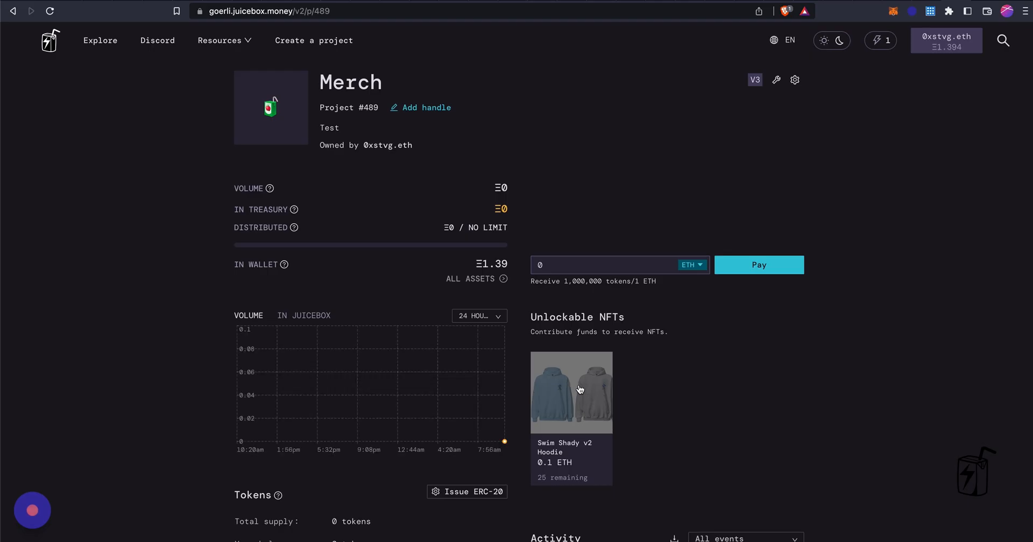
pyautogui.click(582, 388)
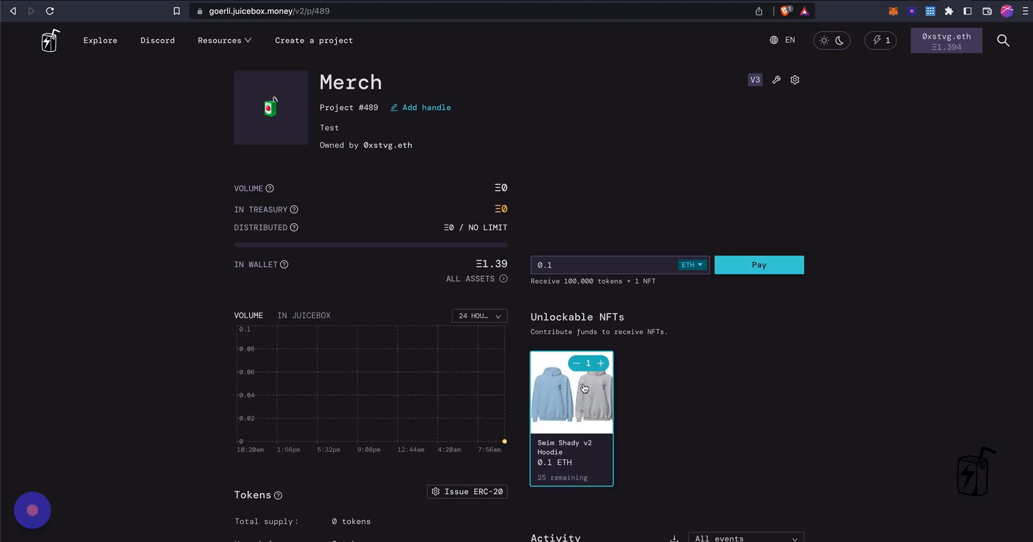
# Pay 0.1 ETH for one Swim Shady v2 Hoodie with memo 'Tester', confirming in MetaMask
pyautogui.click(775, 265)
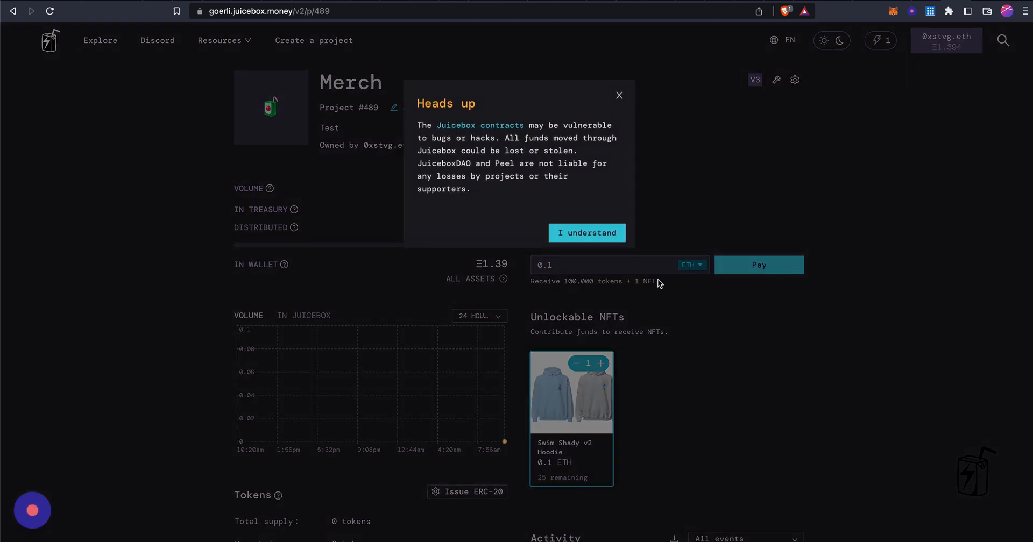
pyautogui.click(588, 232)
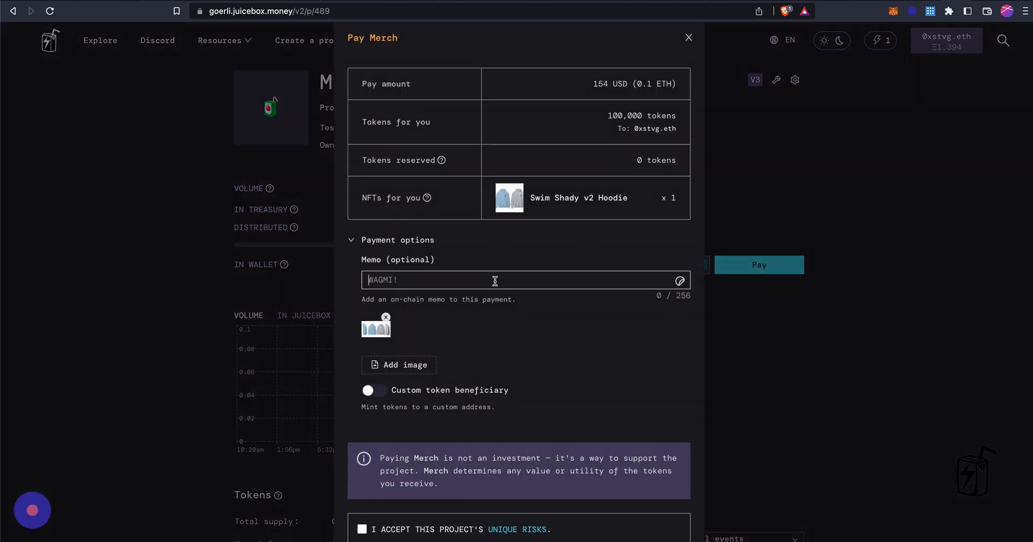
pyautogui.write('Tester')
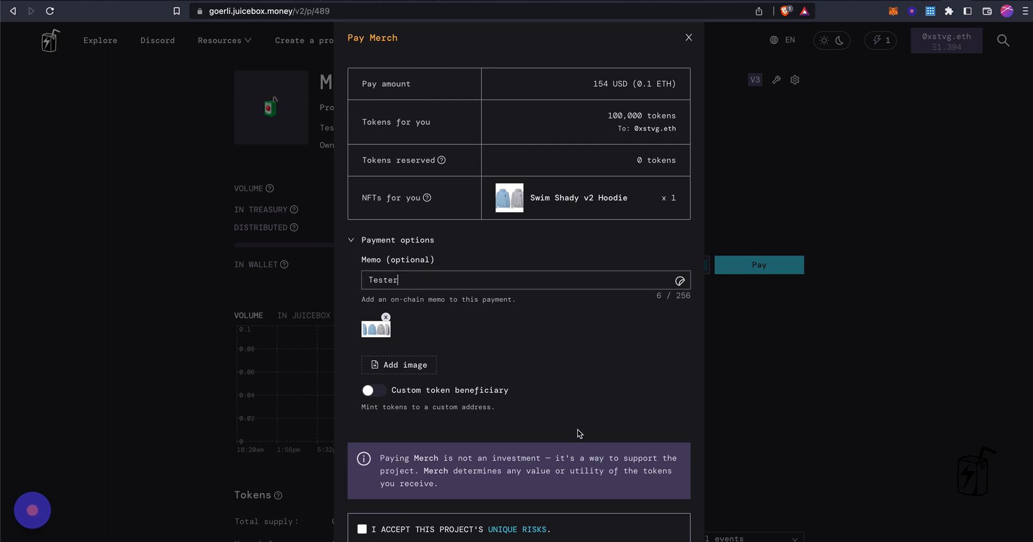
pyautogui.scroll(-1, 576, 431)
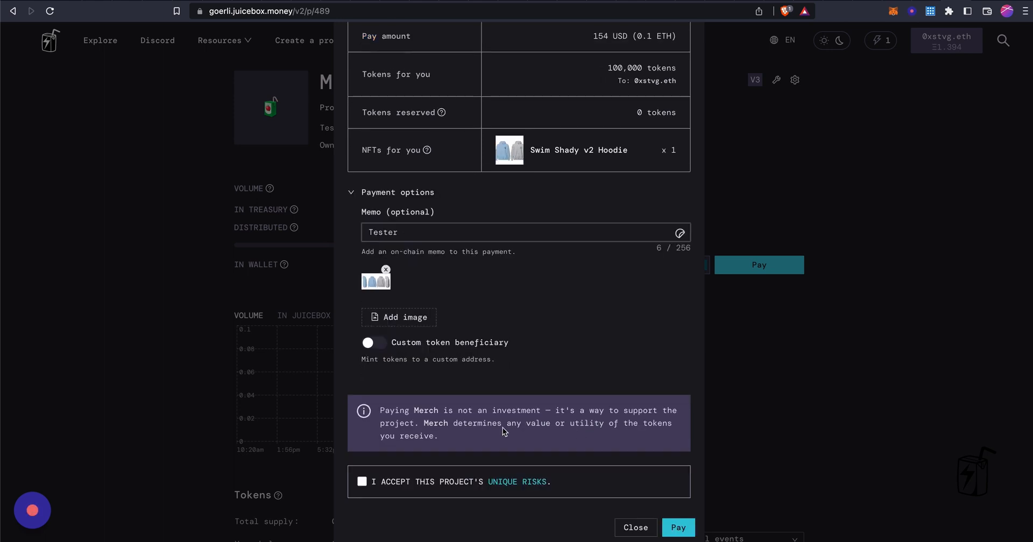
pyautogui.click(361, 482)
pyautogui.click(673, 527)
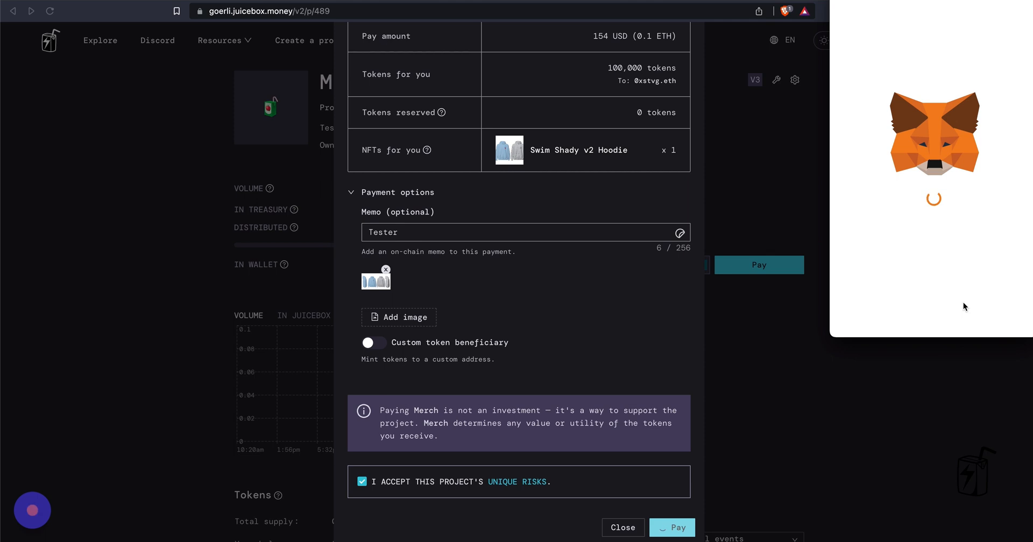
pyautogui.scroll(-2, 962, 303)
pyautogui.click(982, 312)
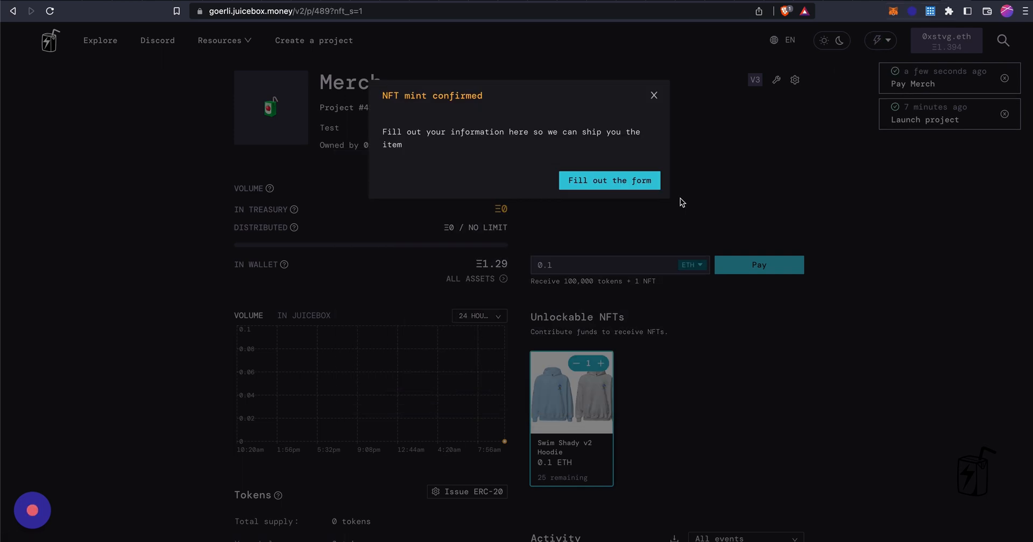
# Open the Merch Squad Apparel shipping form and dismiss the network switch prompt
pyautogui.click(636, 181)
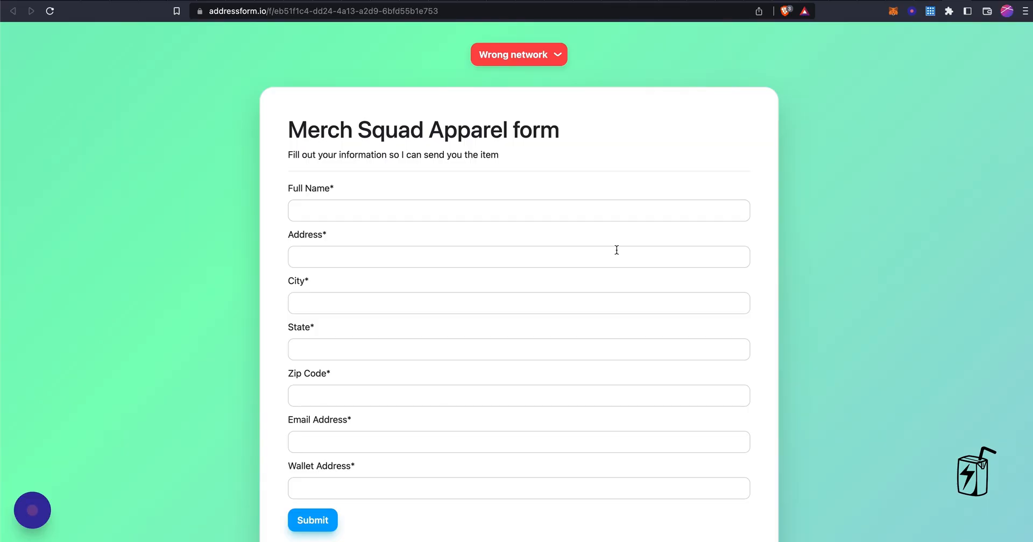
pyautogui.scroll(-1, 524, 291)
pyautogui.click(558, 32)
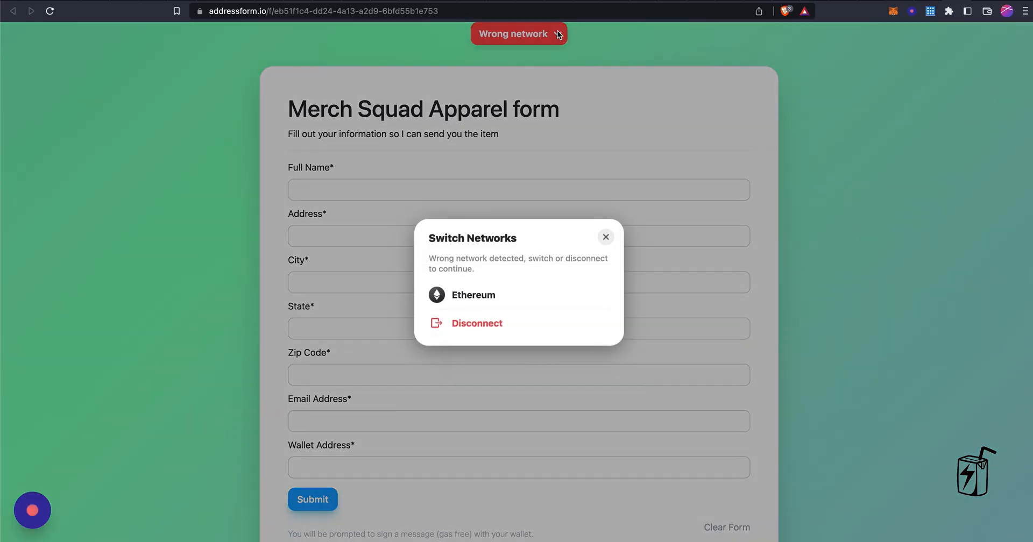
pyautogui.click(659, 53)
pyautogui.scroll(-3, 337, 179)
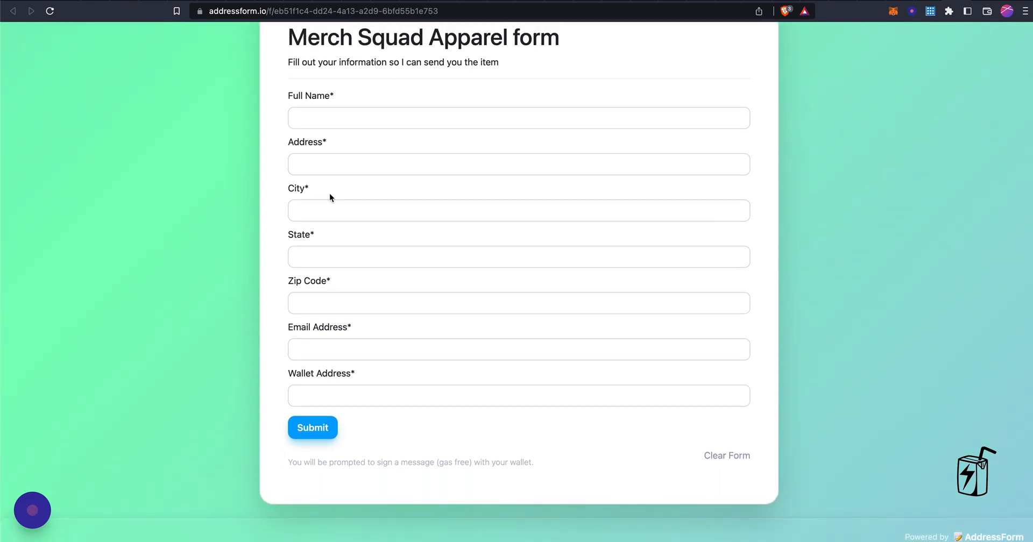
pyautogui.scroll(2, 329, 194)
# Autofill the shipping fields from saved details and enter a wallet address
pyautogui.click(342, 164)
pyautogui.click(376, 195)
pyautogui.click(324, 441)
pyautogui.write('Testing.e')
# Submit the shipping form and sign it in MetaMask, which is rejected for lacking the token
pyautogui.click(306, 475)
pyautogui.click(974, 304)
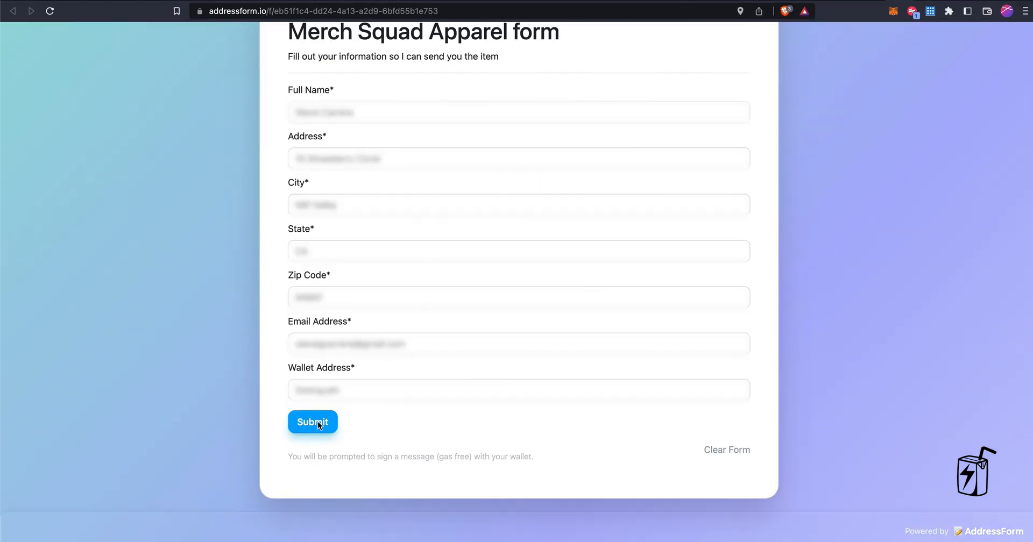
pyautogui.click(317, 423)
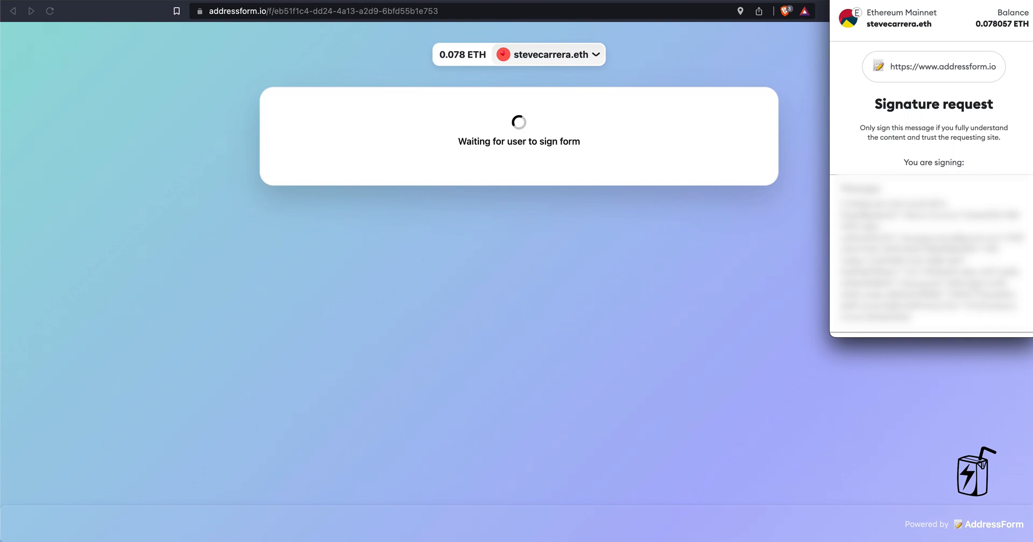
pyautogui.click(977, 305)
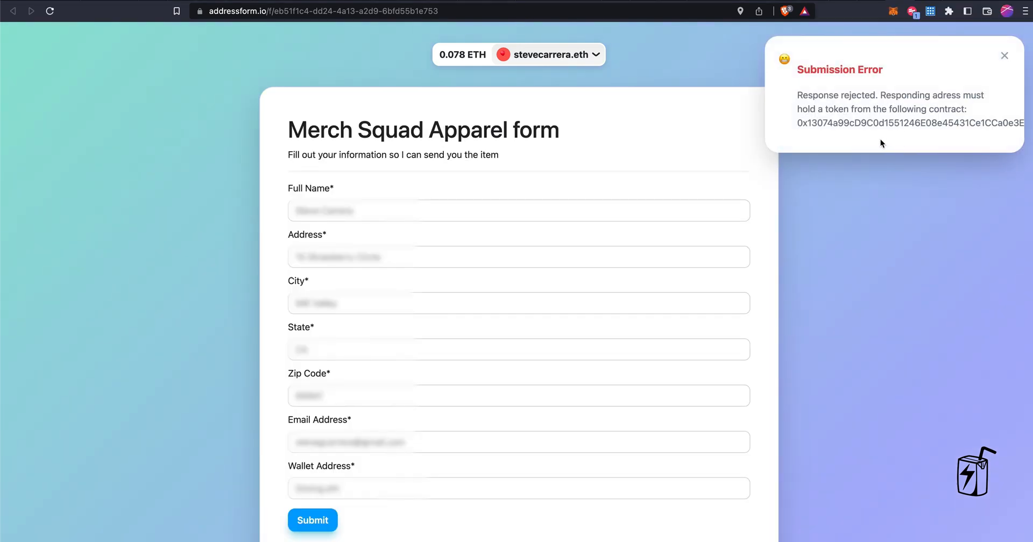
# Dismiss the error and switch MetaMask to the account holding the hoodie NFT
pyautogui.click(1004, 58)
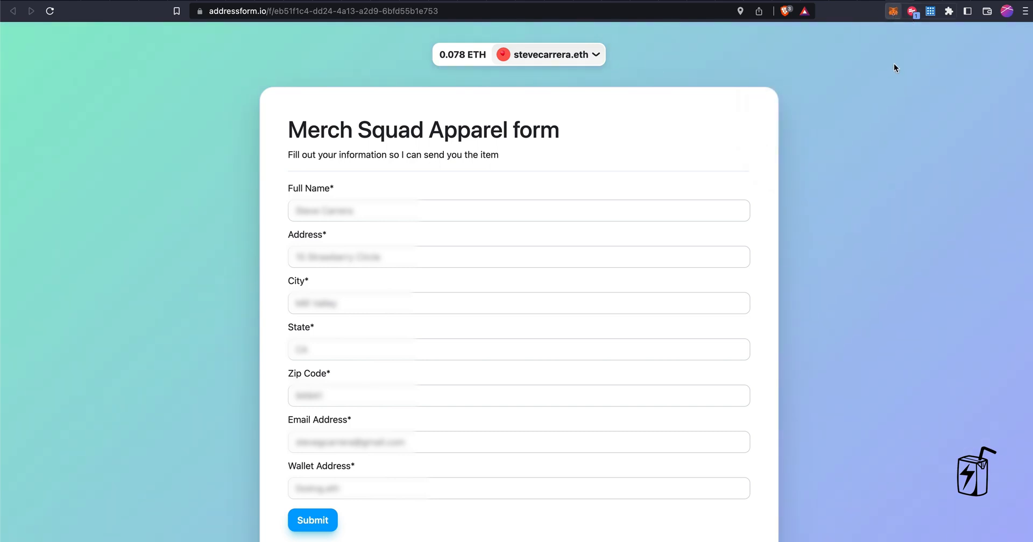
pyautogui.click(892, 11)
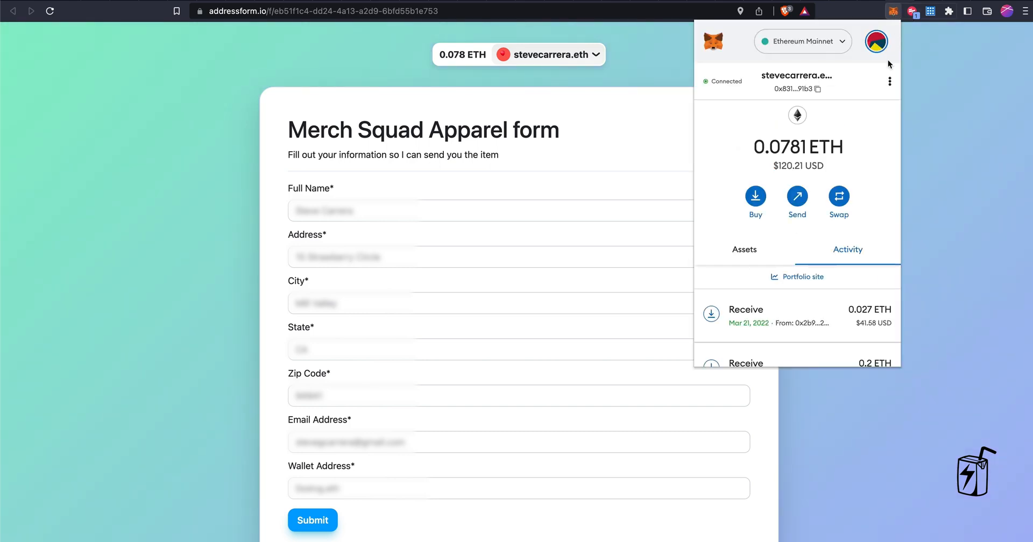
pyautogui.click(875, 41)
pyautogui.click(792, 127)
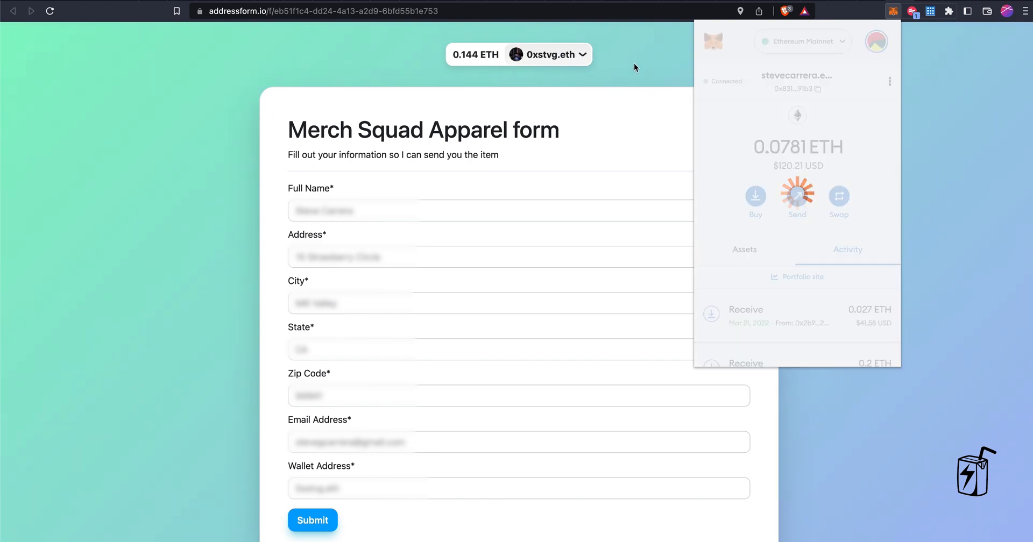
pyautogui.click(633, 63)
# Resubmit the shipping form and sign it, getting the thank-you confirmation
pyautogui.scroll(-5, 483, 253)
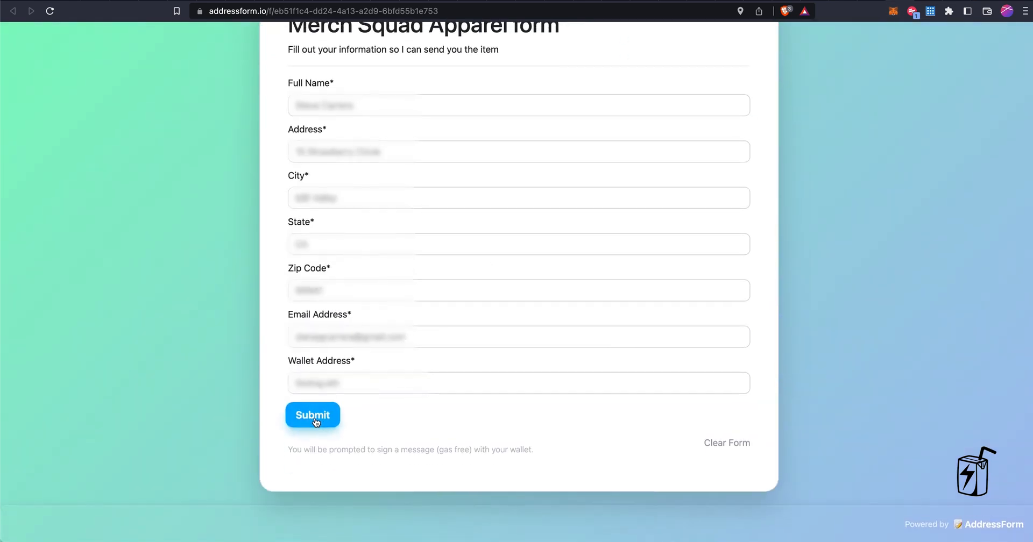
pyautogui.click(316, 419)
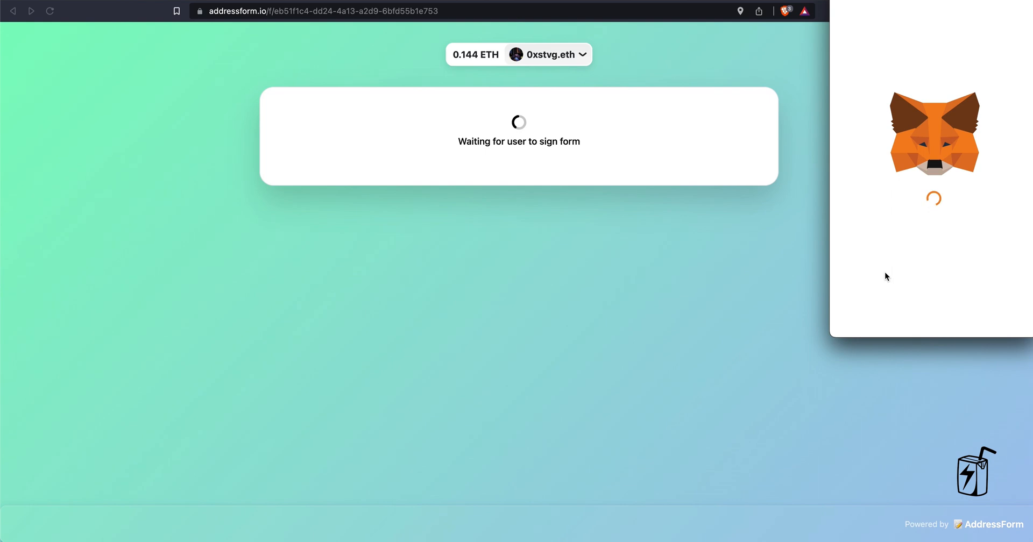
pyautogui.scroll(-3, 930, 253)
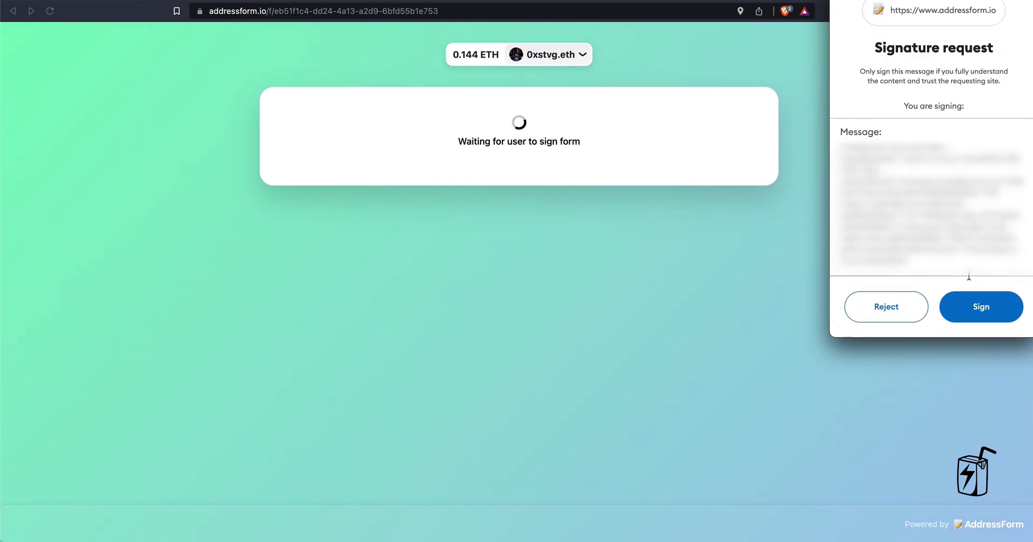
pyautogui.click(979, 304)
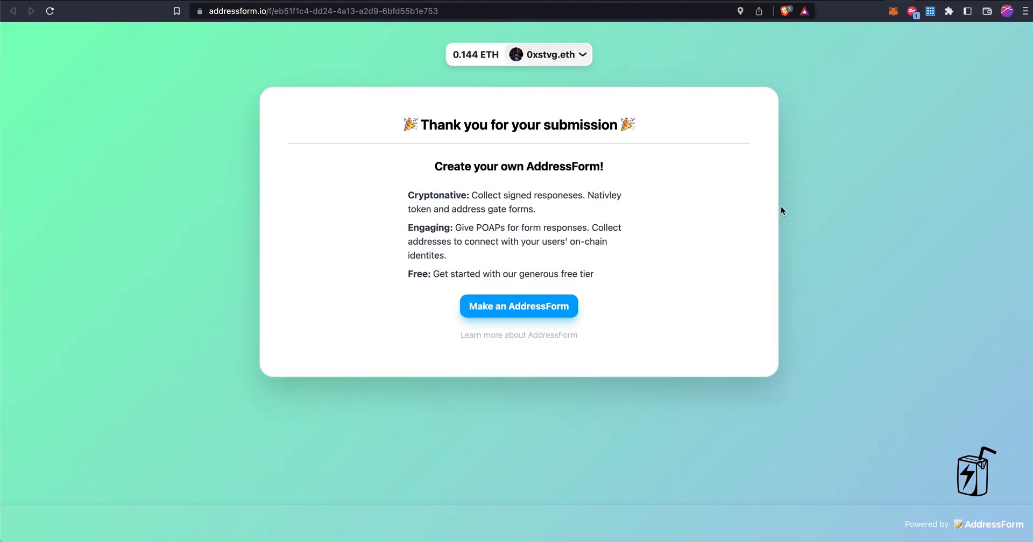